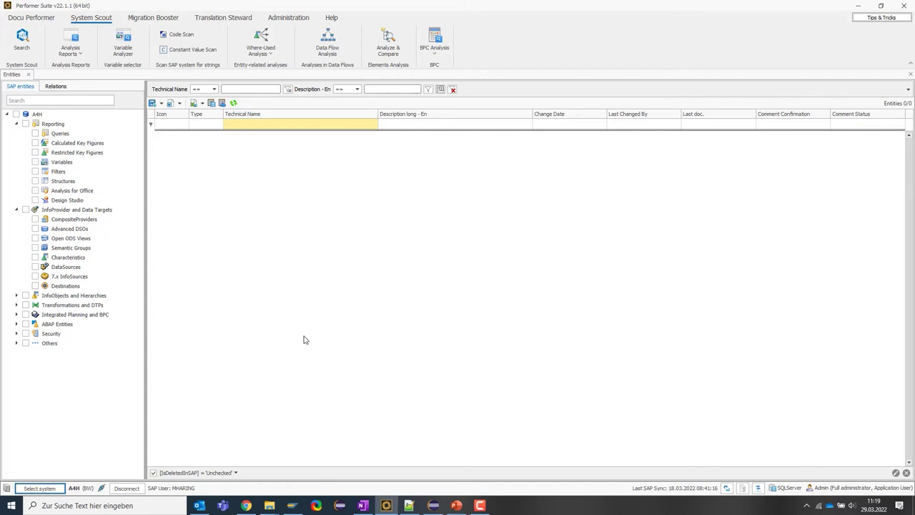
Open the overview of System Scout analyses and return to the SAP entities list
left_click(27, 43)
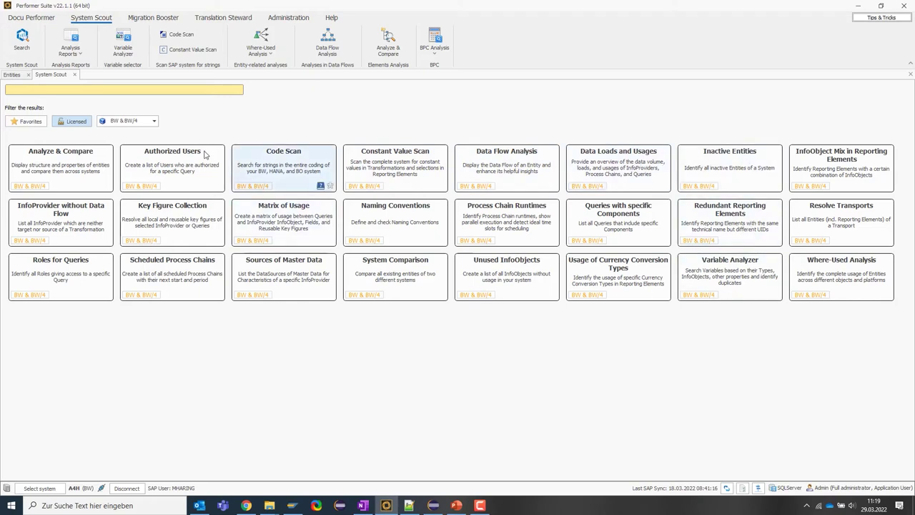
left_click(14, 75)
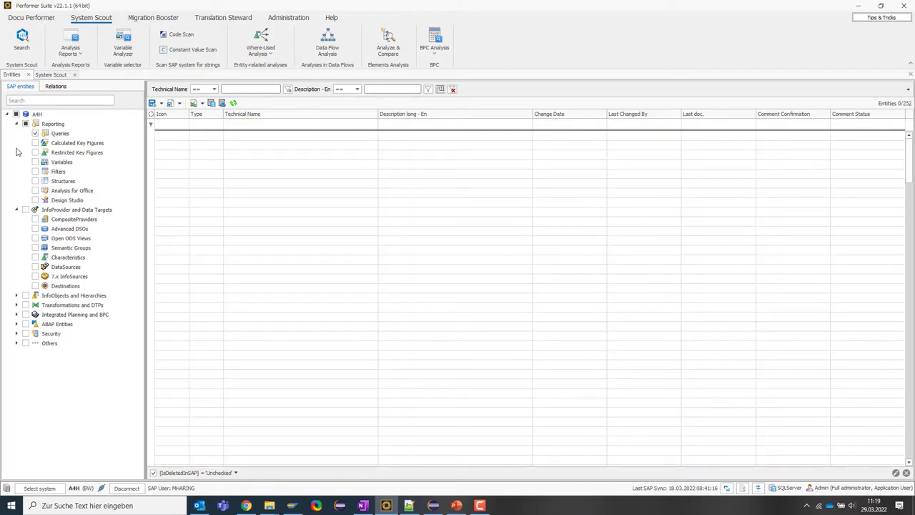
Filter the list of queries by the technical name ZPURV01
left_click(240, 125)
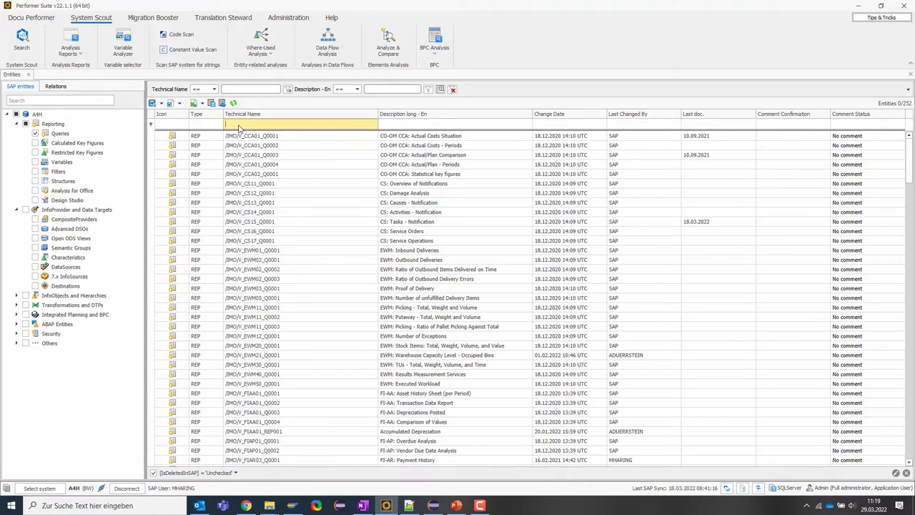
type("Z")
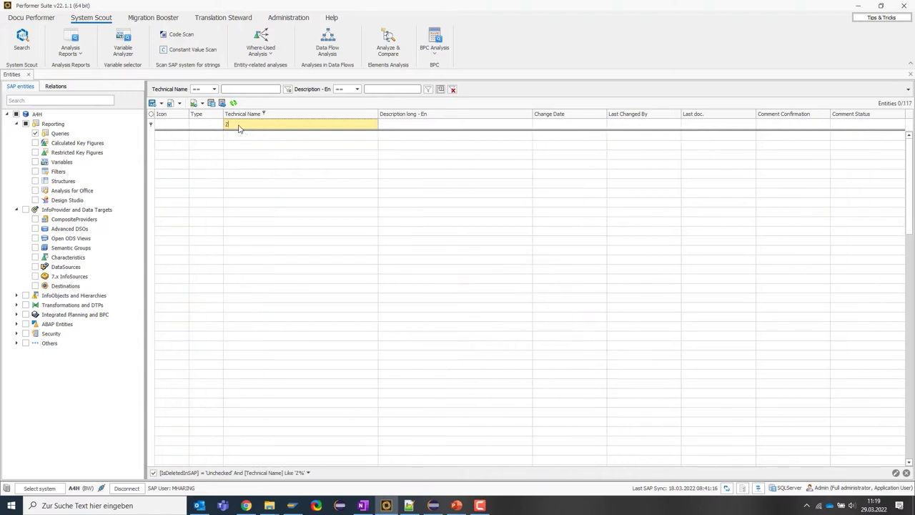
type("PURV01")
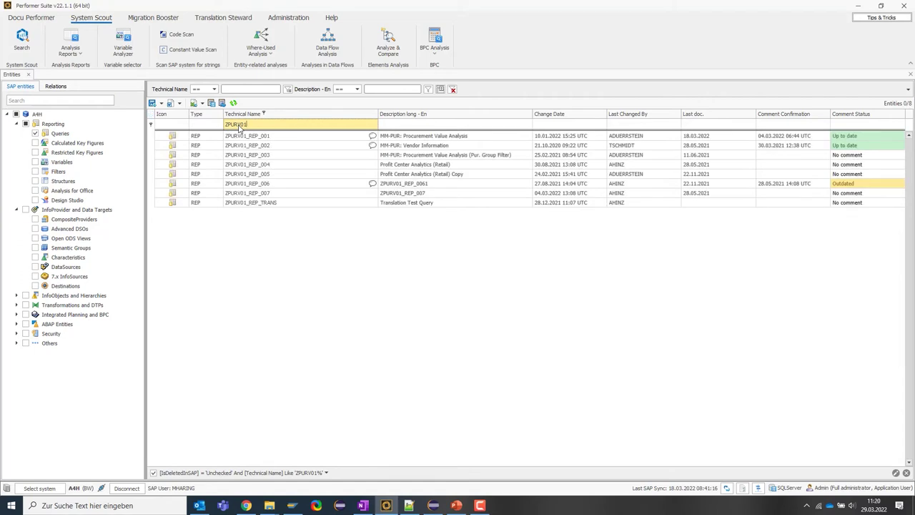
left_click(240, 126)
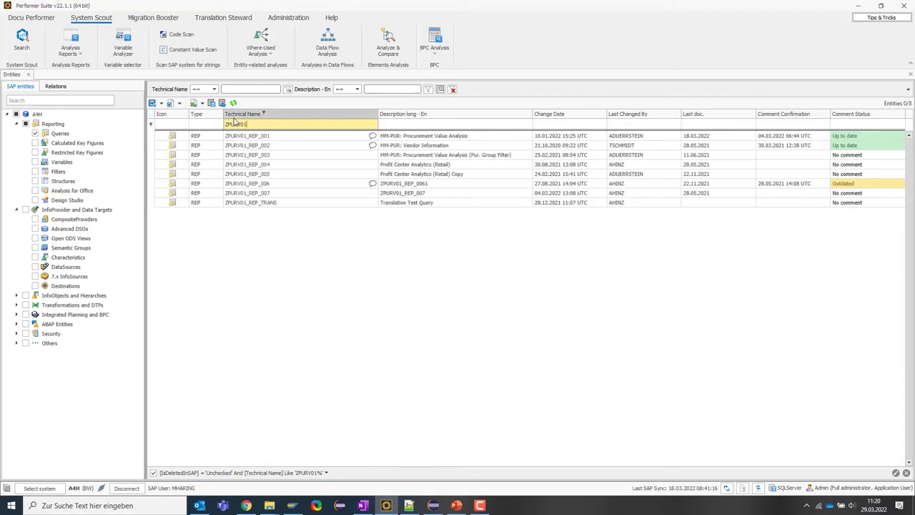
Display the online downward data flow of the query ZPURV01_REP_001 in both Network View and Tree View
left_click(250, 136)
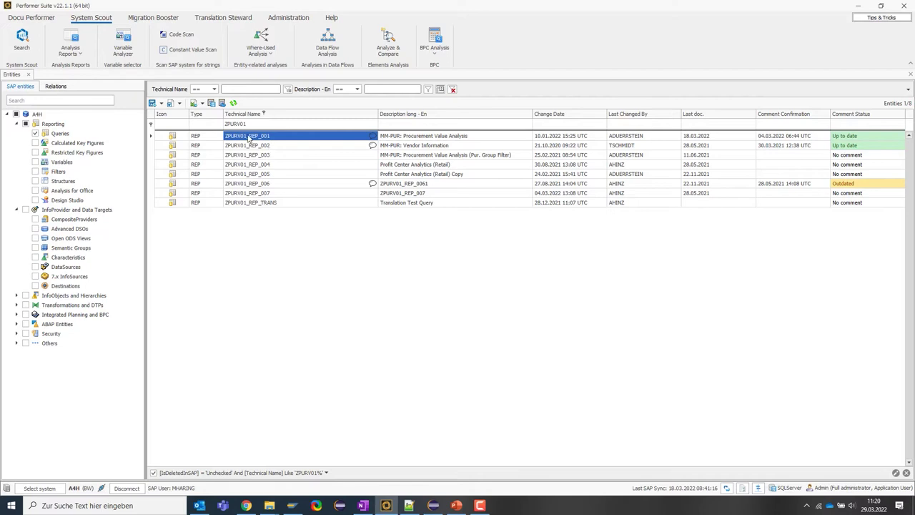
left_click(404, 138)
left_click(318, 138)
right_click(285, 138)
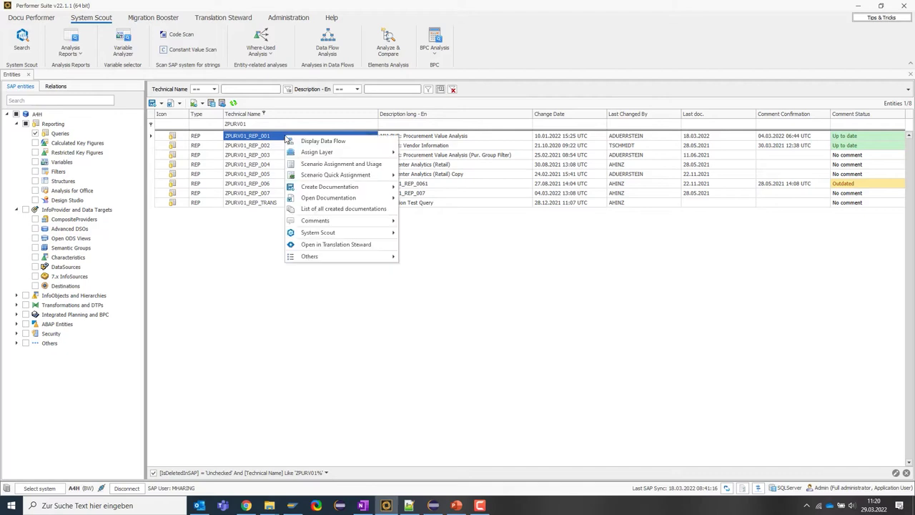
left_click(341, 143)
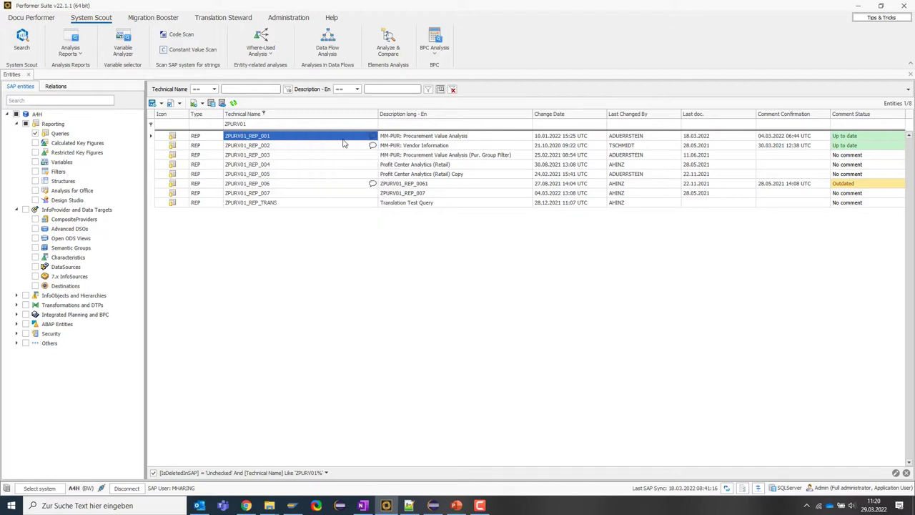
left_click(349, 259)
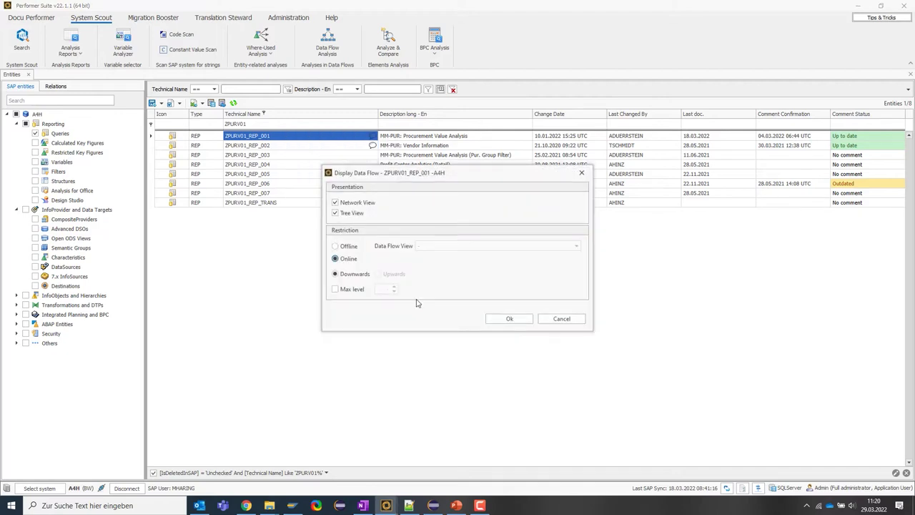
left_click(509, 319)
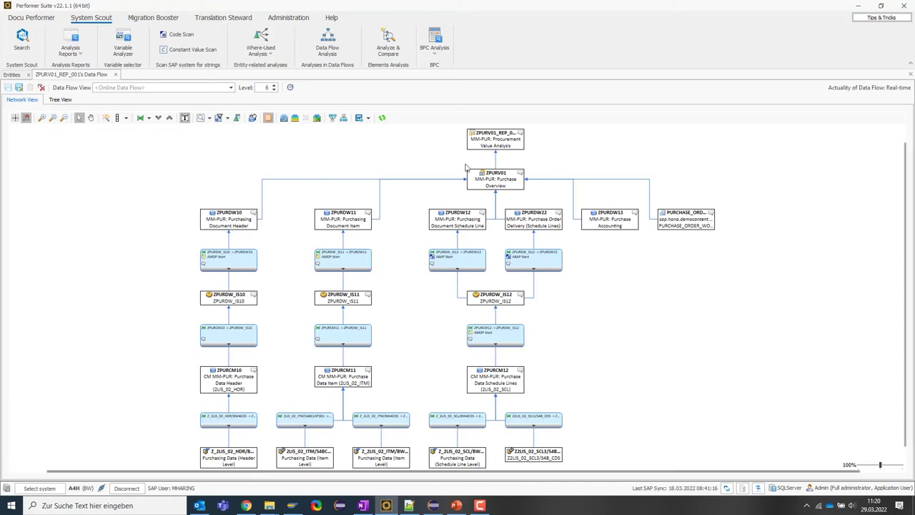
Turn off the highlighting of connected entities in the data flow of ZPURV01_REP_001
left_click(499, 141)
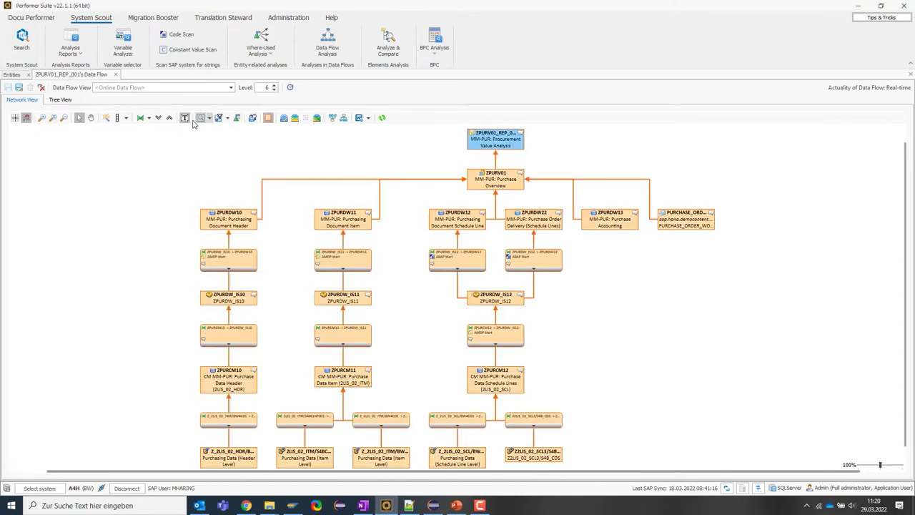
left_click(268, 118)
left_click(502, 176)
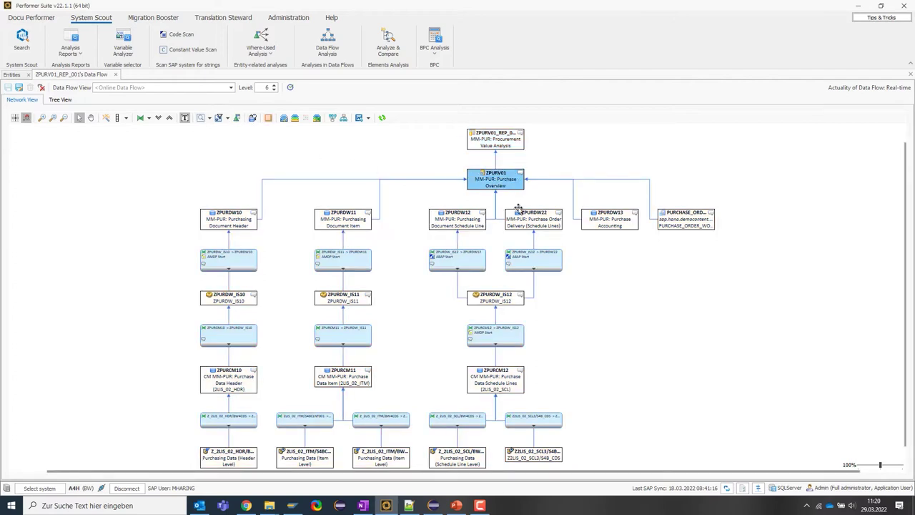
Examine the providers that feed ZPURV01, from ZPURDW10 across to the PURCHASE_ORDER_WORKLIST view
left_click(223, 216)
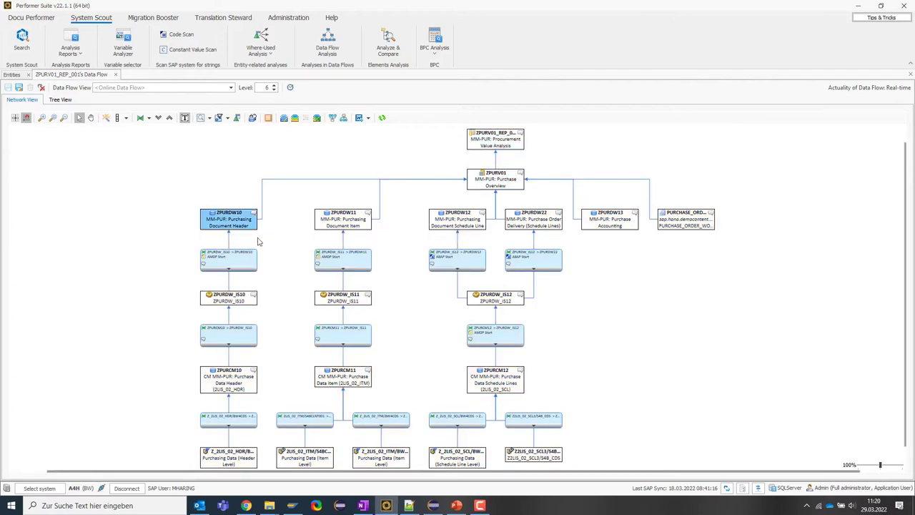
left_click(339, 221)
left_click(462, 222)
left_click(540, 222)
left_click(604, 218)
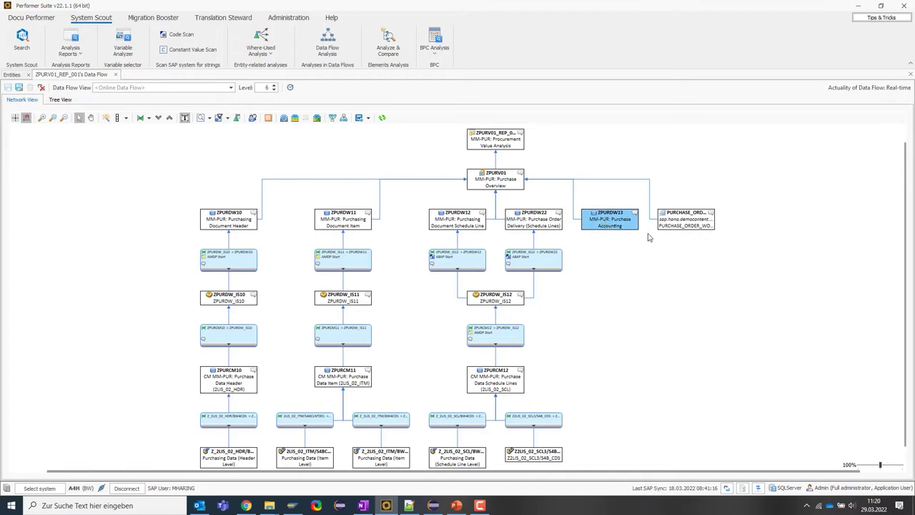
left_click(671, 222)
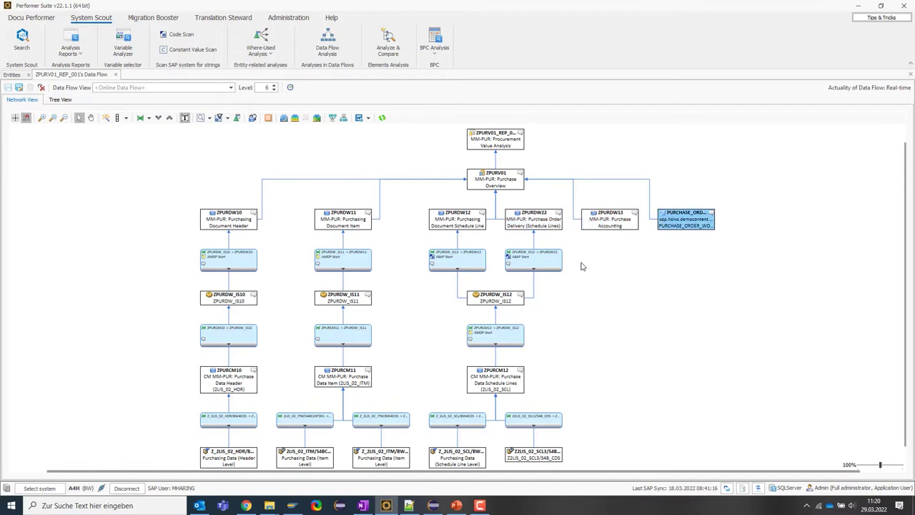
Examine the transformations, corporate memory objects and DataSources in the lower levels of the data flow
left_click_drag(159, 244, 651, 286)
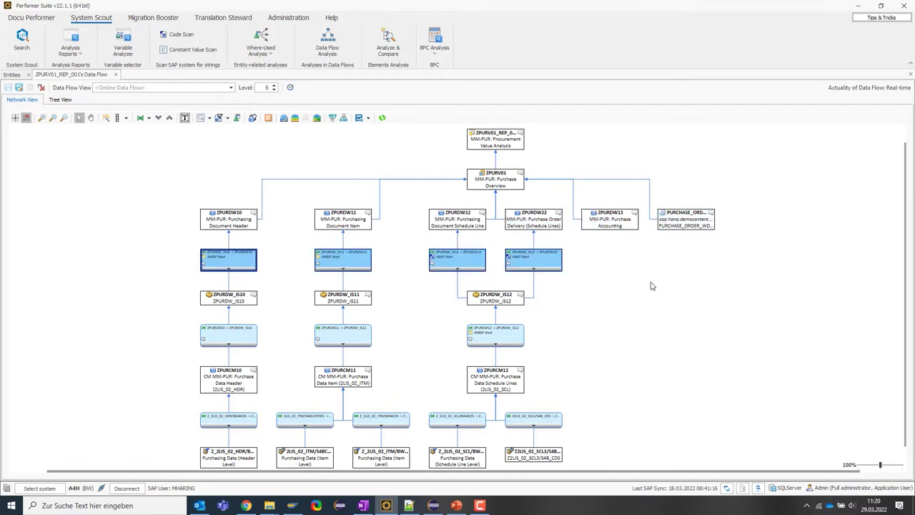
scroll(651, 287, "down", 1)
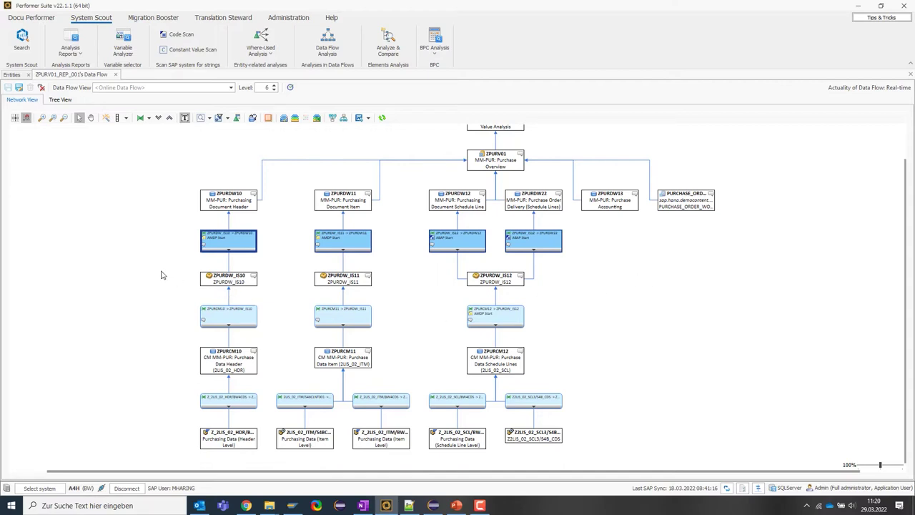
left_click_drag(158, 333, 643, 384)
left_click_drag(179, 428, 656, 451)
left_click(660, 423)
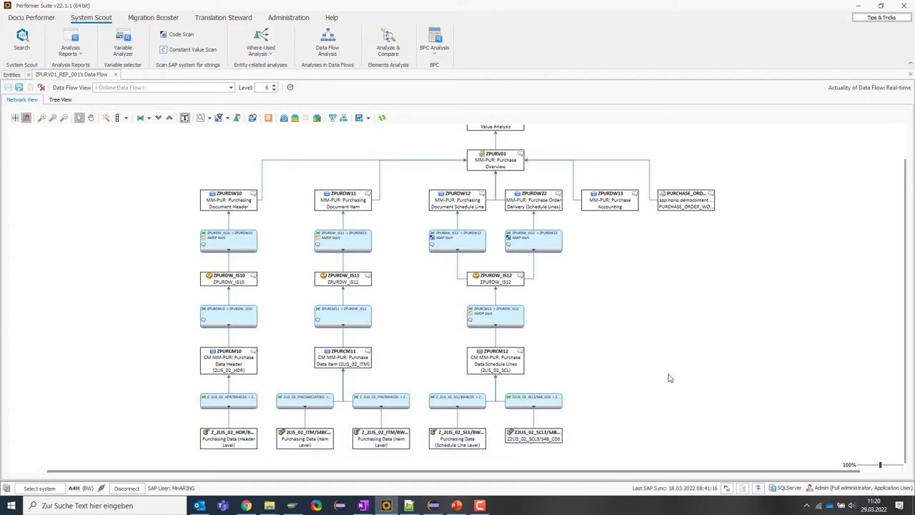
Add the higher-level entities Procurement Analysis and Procurement Story (multiple Models) above the query ZPURV01_REP_001
scroll(669, 379, "up", 2)
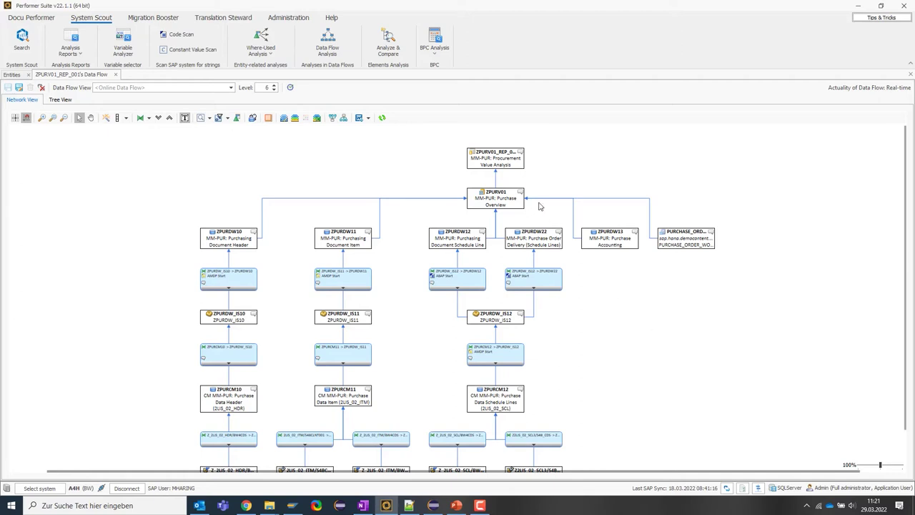
left_click(510, 161)
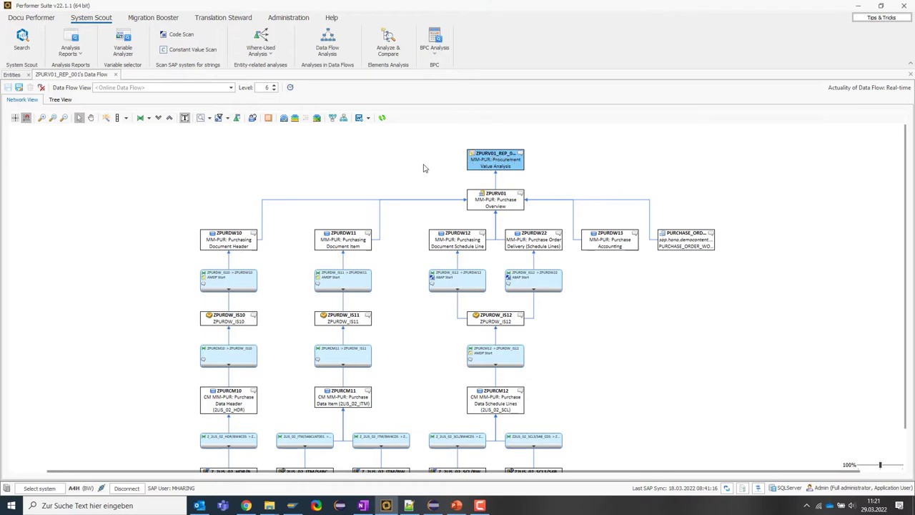
left_click(333, 119)
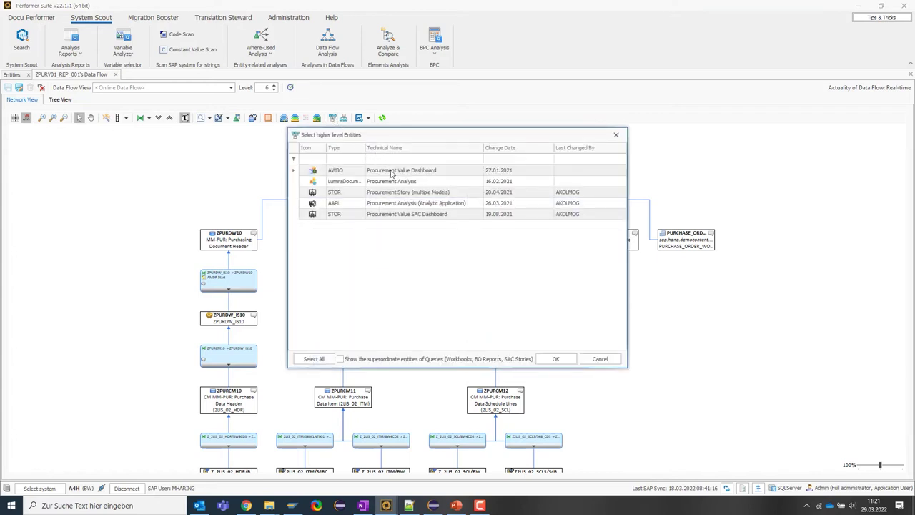
left_click(393, 173)
left_click(398, 184, "ctrl")
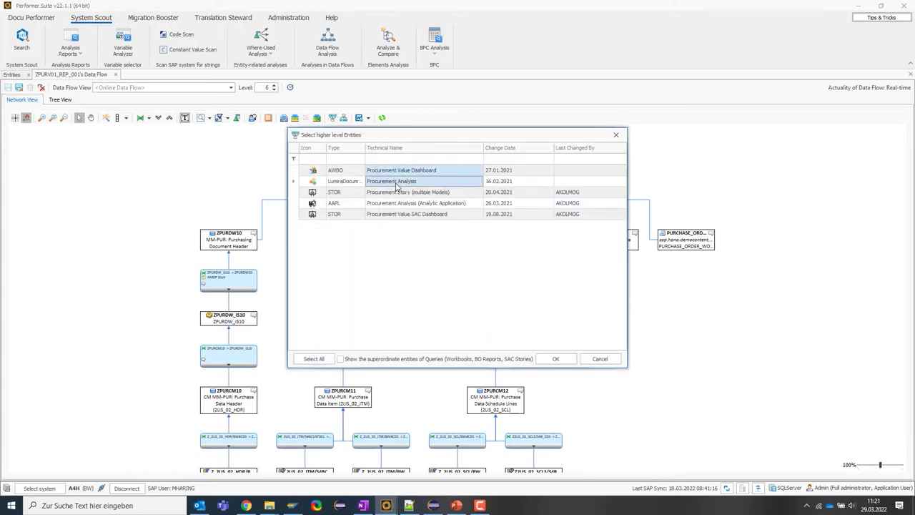
left_click(398, 184)
left_click(411, 193, "ctrl")
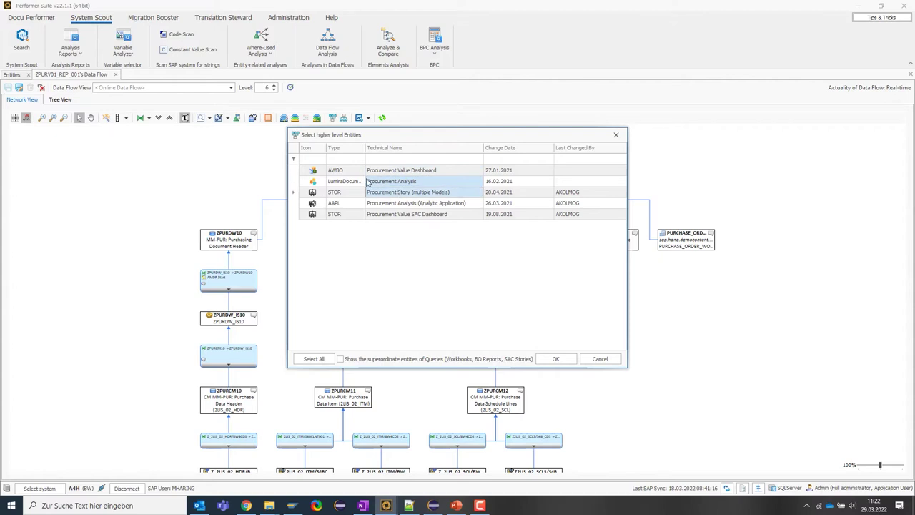
left_click(559, 359)
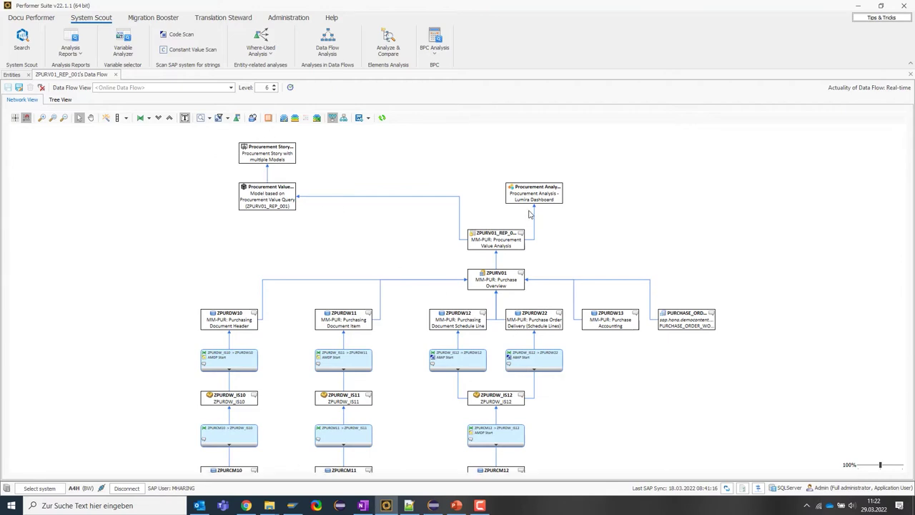
Set the entity boxes in the data flow to Large width
left_click(125, 118)
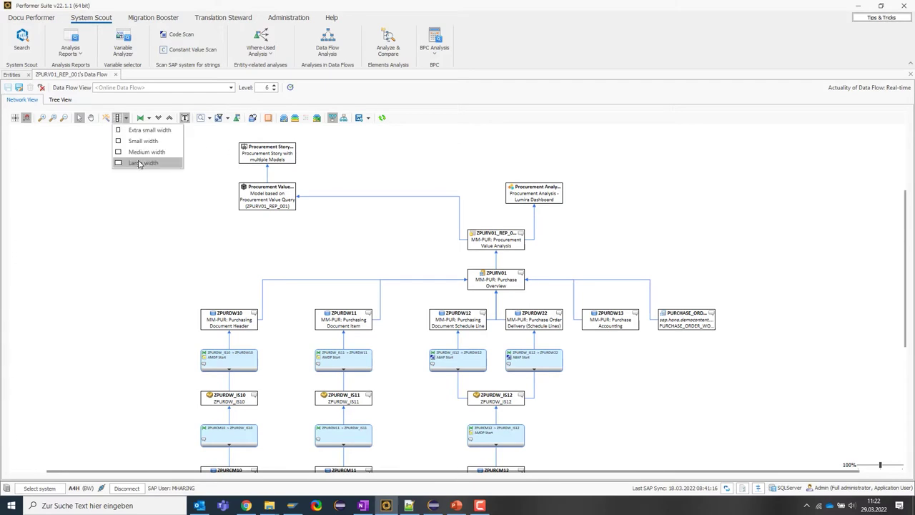
left_click(139, 163)
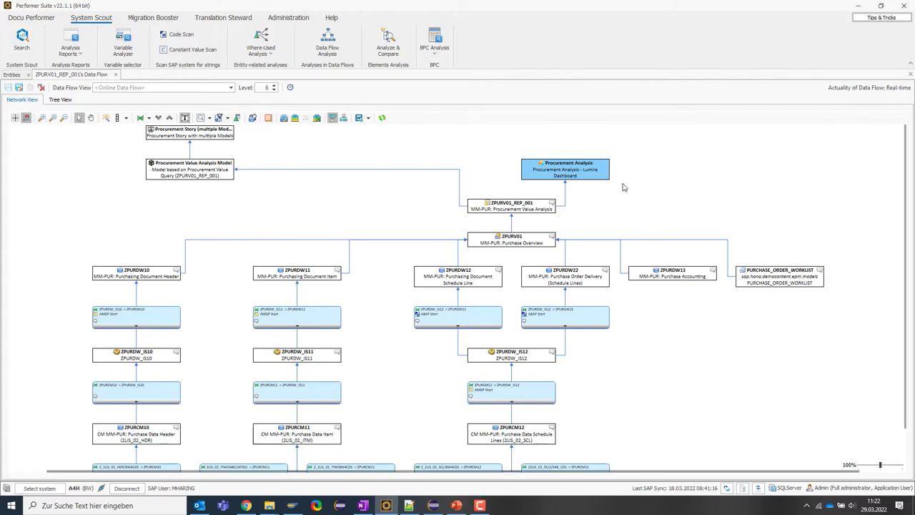
Extend the data flow downwards with the source objects beneath the DataSources
scroll(623, 187, "down", 3)
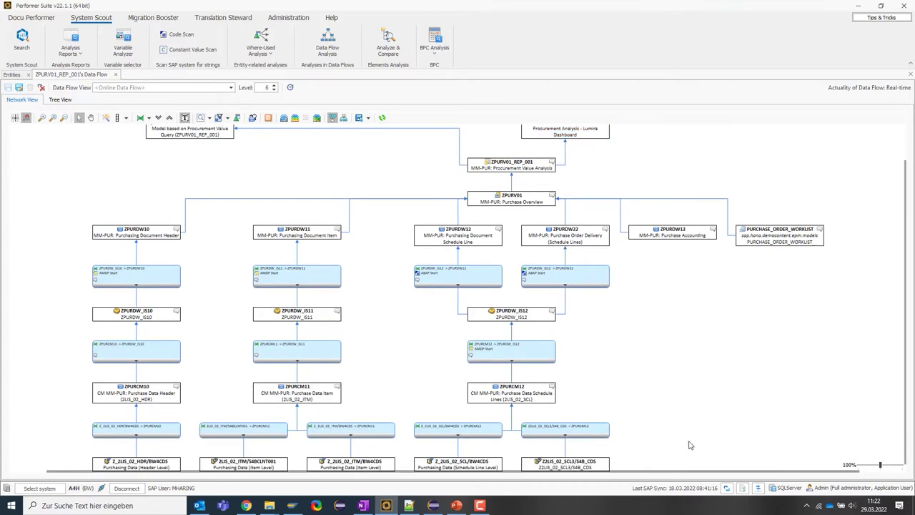
left_click(577, 465)
scroll(673, 394, "down", 1)
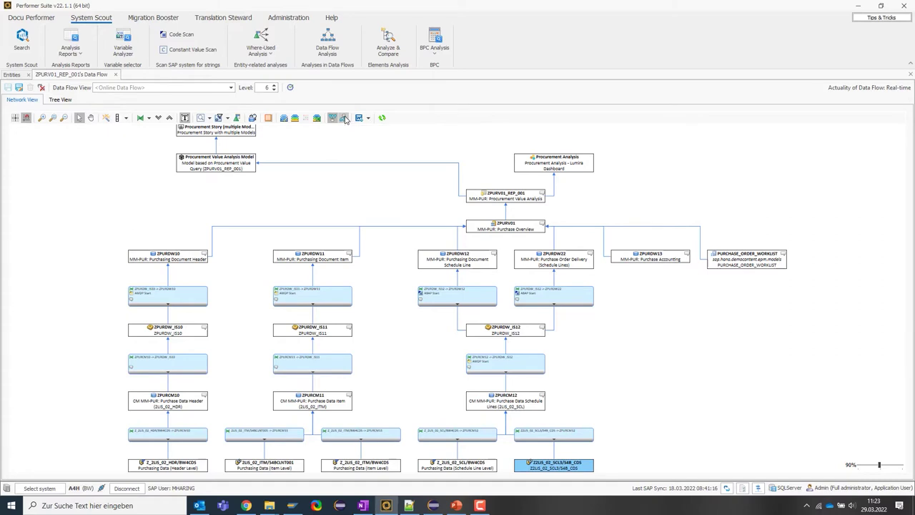
left_click(344, 118)
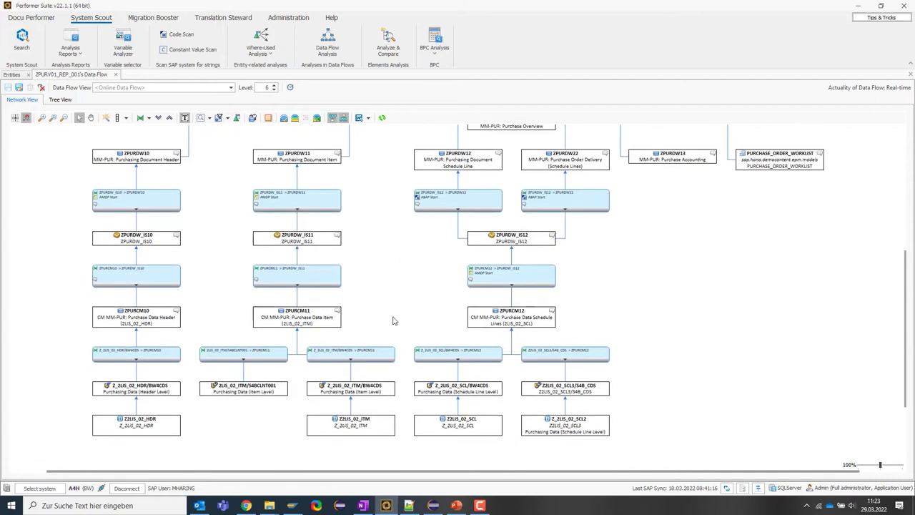
Examine the source objects Z2LIS_02_HDR, Z2LIS_02_ITM, Z2LIS_02_SCL and Z_2LIS_02_SCL2 beneath the DataSources
left_click(172, 427)
left_click(369, 425)
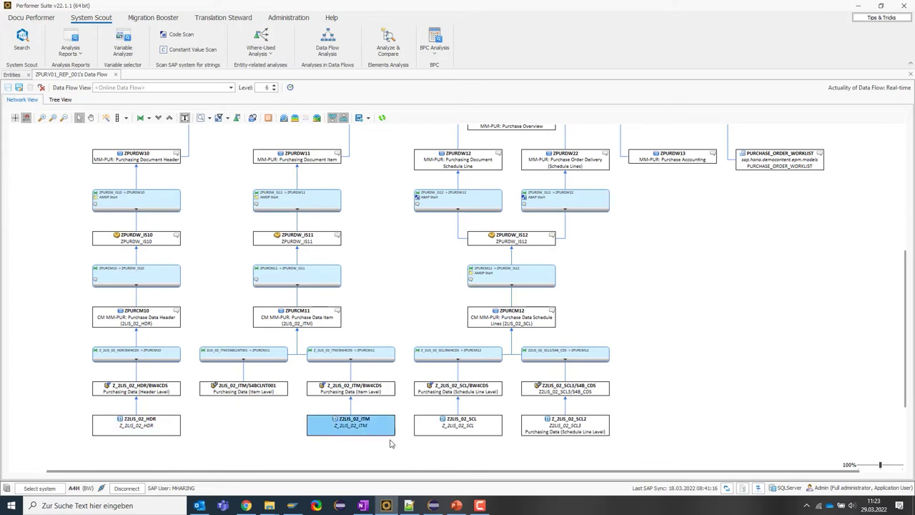
left_click(461, 424)
left_click(579, 429)
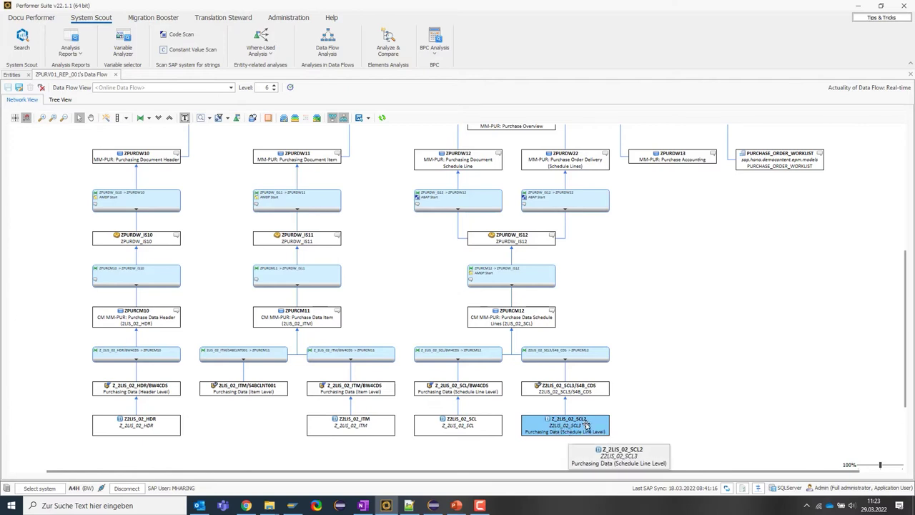
Show the architecture layers as coloured bands behind the entities in the data flow
scroll(588, 427, "up", 3)
scroll(594, 429, "up", 4)
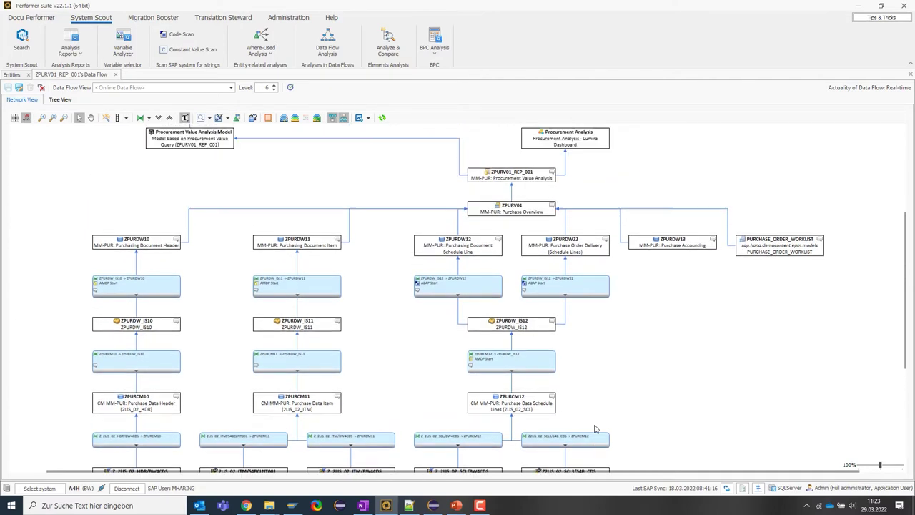
scroll(596, 427, "up", 1)
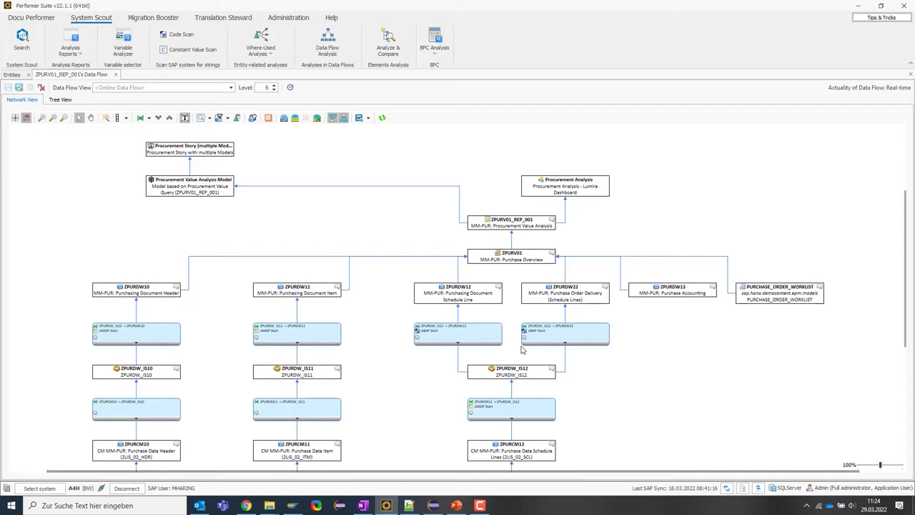
left_click(296, 118)
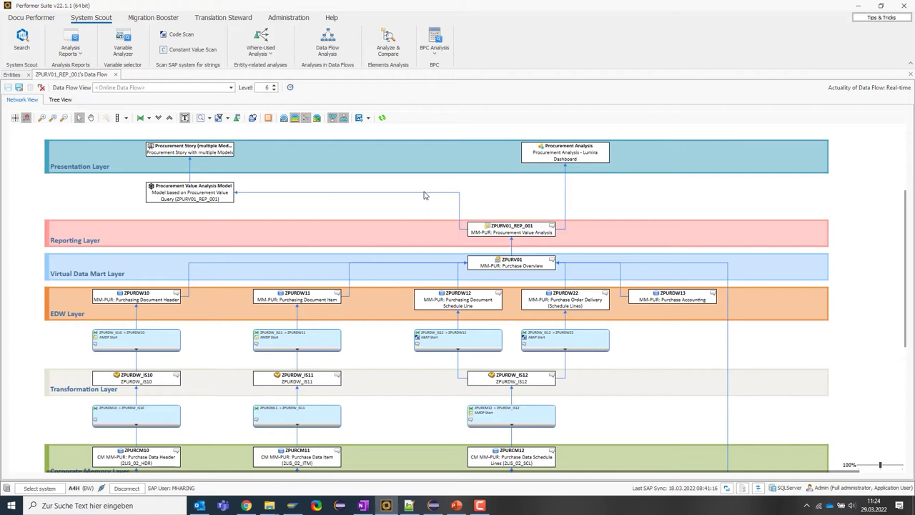
Extend the architecture layer bands so that they also enclose the transformations in the data flow
left_click(318, 118)
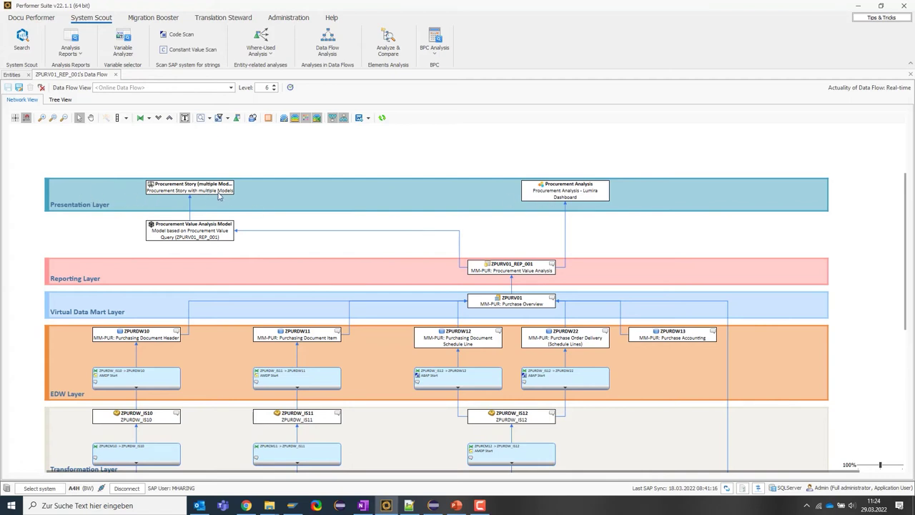
Examine how the entities and transformations are assigned to the architecture layers, from the Presentation Layer down to HANA DB
scroll(561, 179, "down", 1)
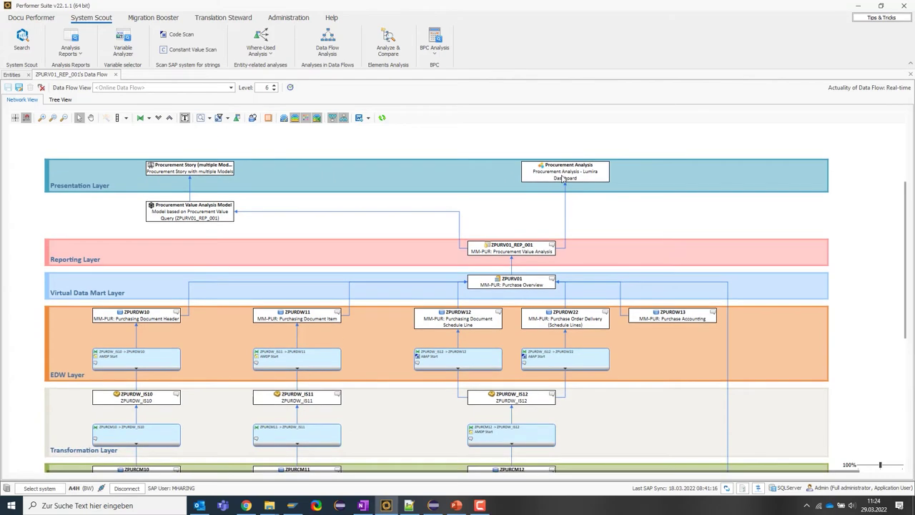
scroll(550, 176, "down", 3)
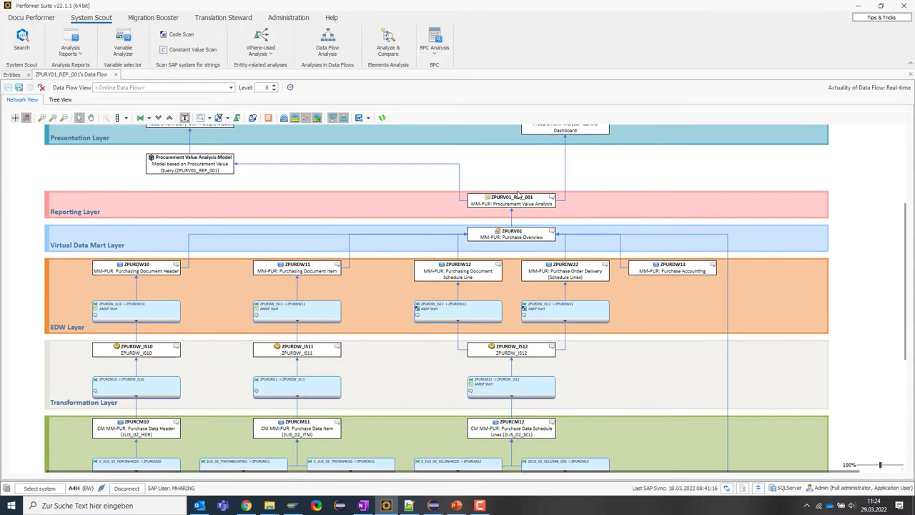
scroll(510, 242, "down", 1)
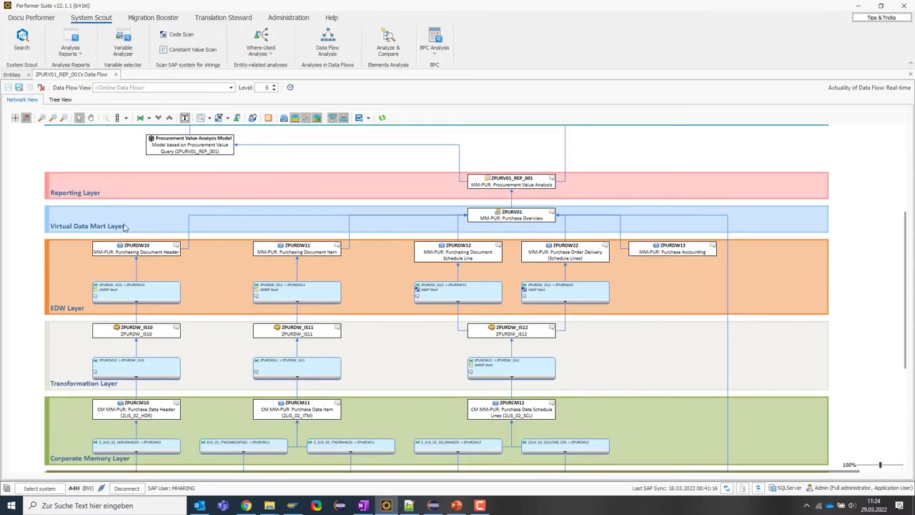
scroll(311, 238, "down", 2)
scroll(315, 229, "down", 3)
scroll(559, 250, "down", 4)
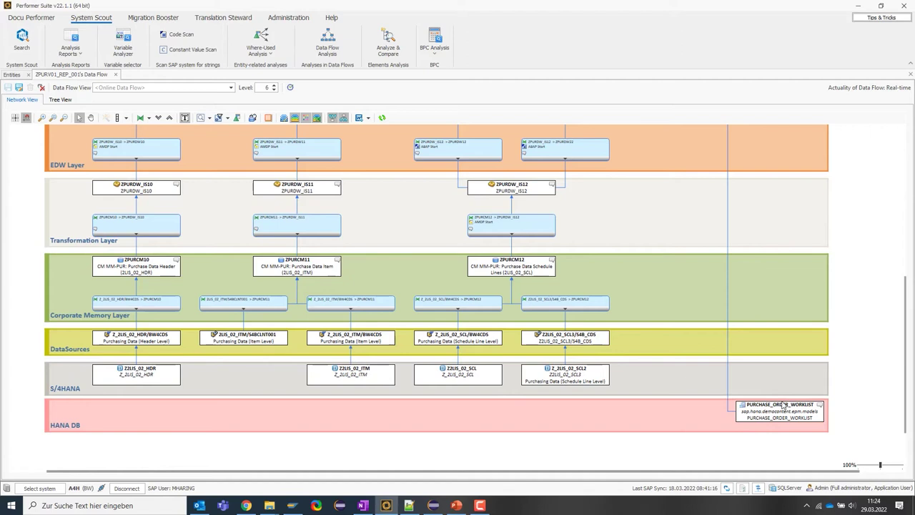
scroll(643, 415, "up", 1)
scroll(643, 416, "up", 3)
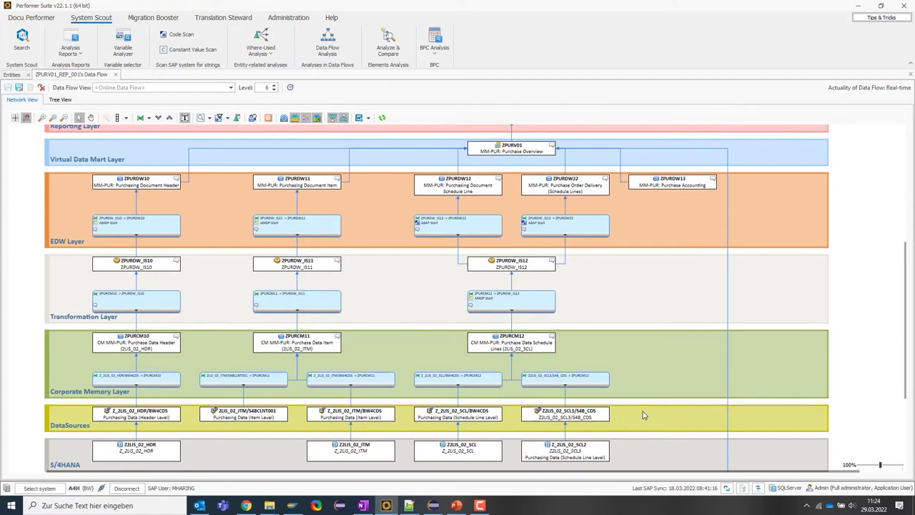
scroll(646, 411, "up", 1)
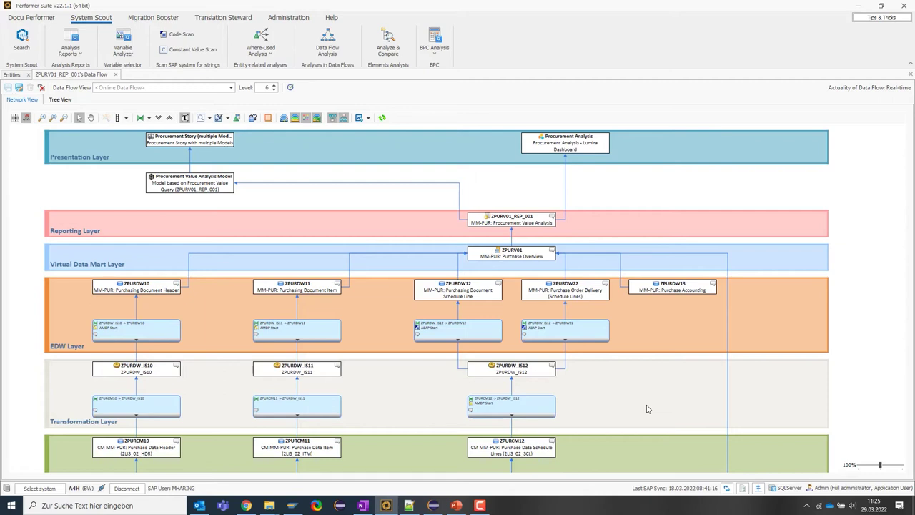
Hide the architecture layers, the higher-level reports and the source objects beneath the DataSources in the data flow
left_click(297, 118)
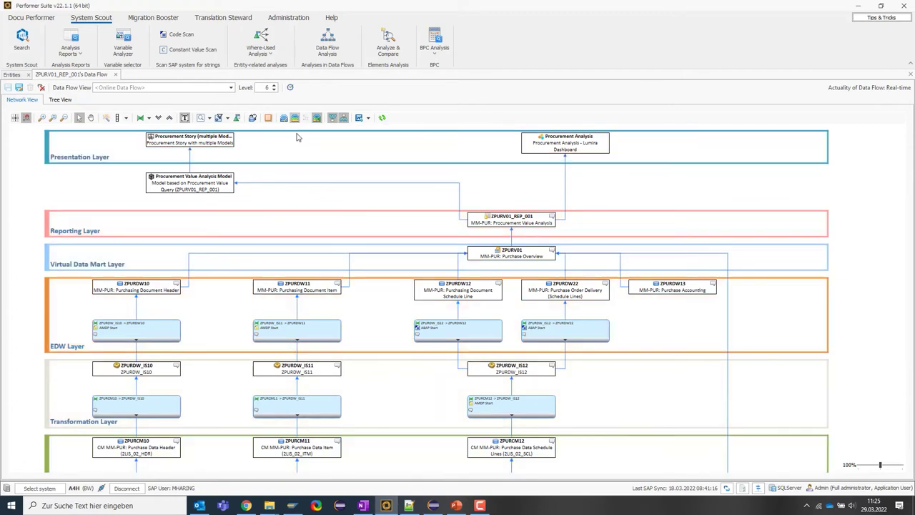
left_click(342, 119)
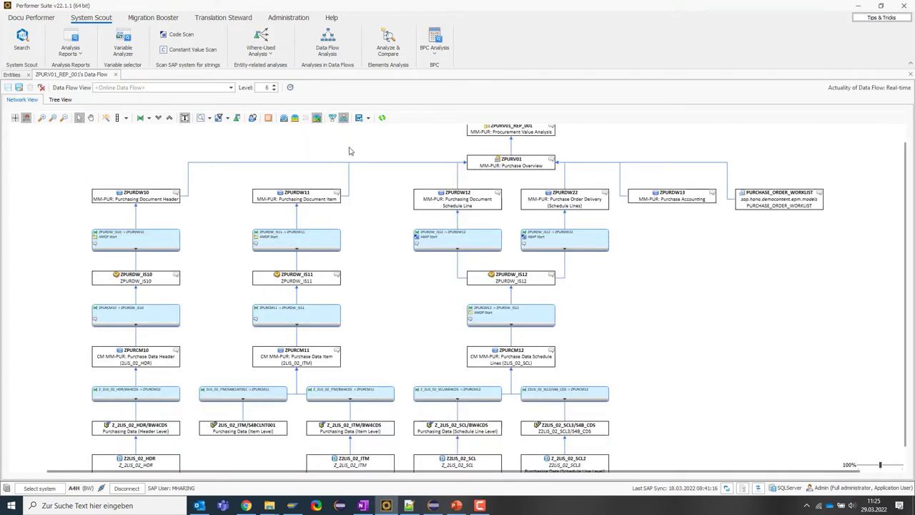
scroll(349, 150, "up", 1)
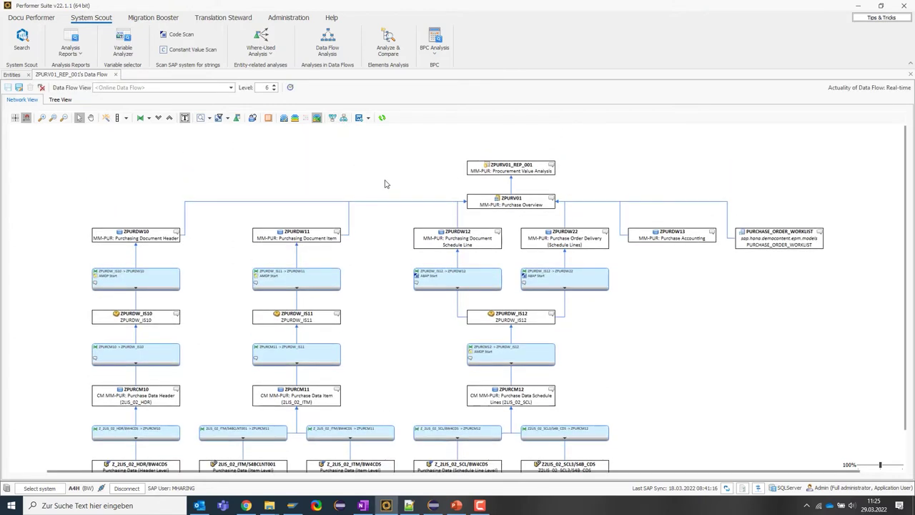
scroll(387, 181, "down", 1)
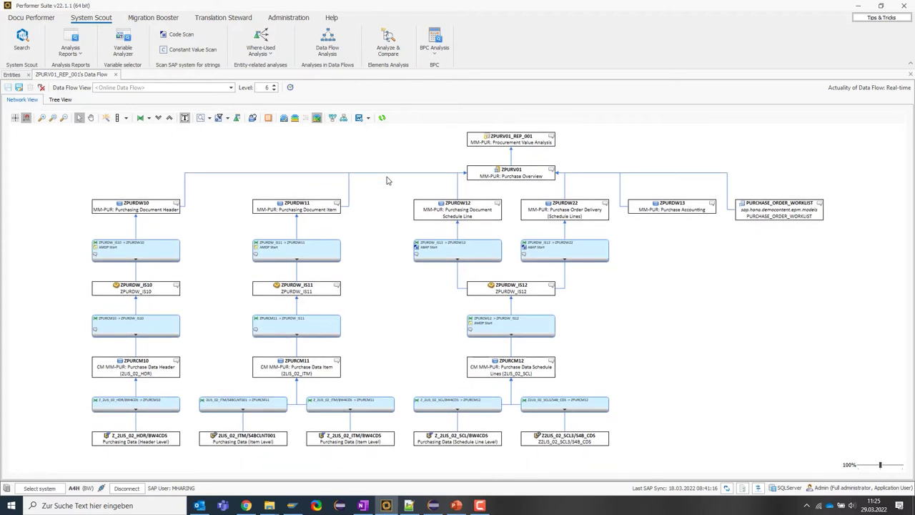
scroll(387, 181, "up", 1)
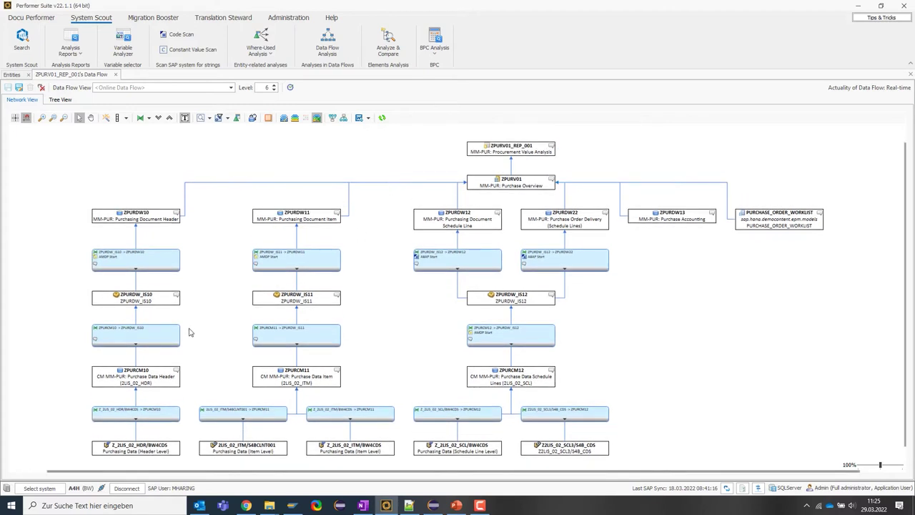
Inspect the transformations in the data flow, especially those with AMDP and ABAP start routines feeding ZPURDW10, ZPURDW11, ZPURDW12, ZPURDW22 and ZPURDW_IS12
left_click(142, 334)
left_click(129, 257)
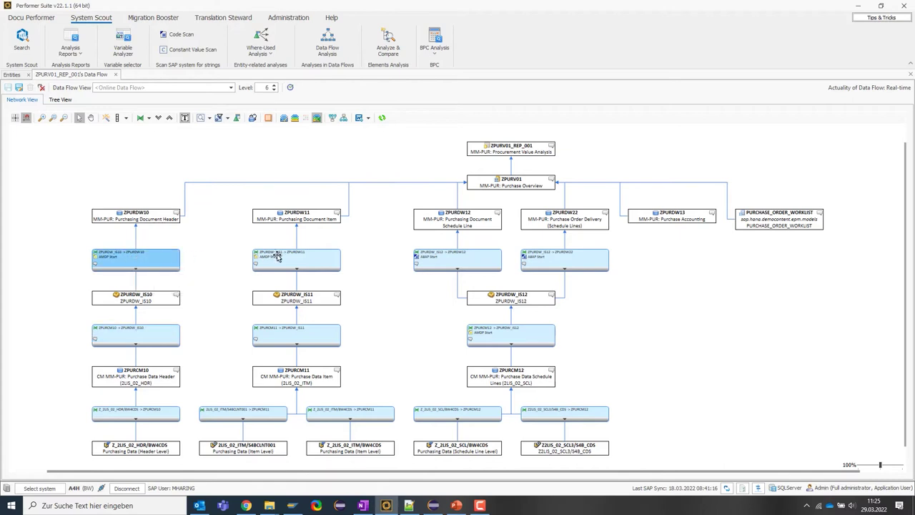
left_click(273, 253)
left_click(440, 256)
left_click(566, 259)
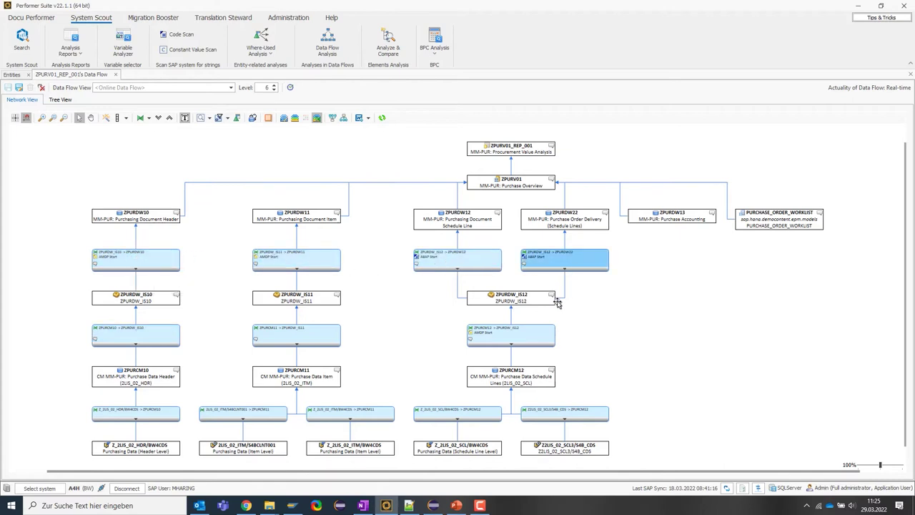
left_click(513, 338)
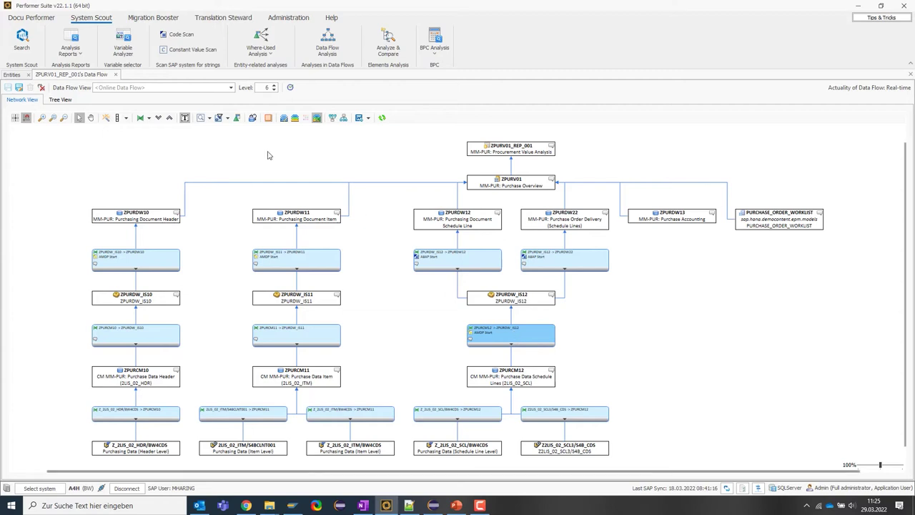
Run a Look-Up Scan on the data flow covering look-ups, includes, function modules and methods, with the routine type added to the output
left_click(209, 119)
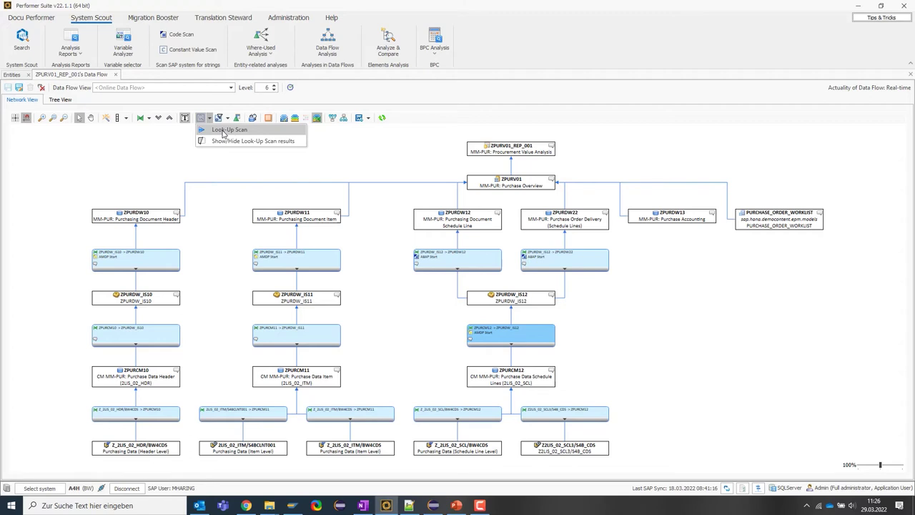
left_click(224, 133)
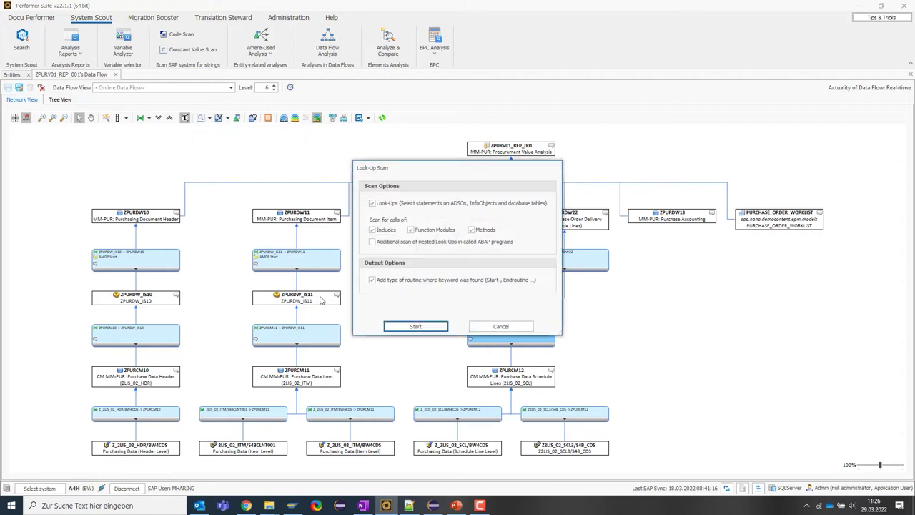
left_click(416, 327)
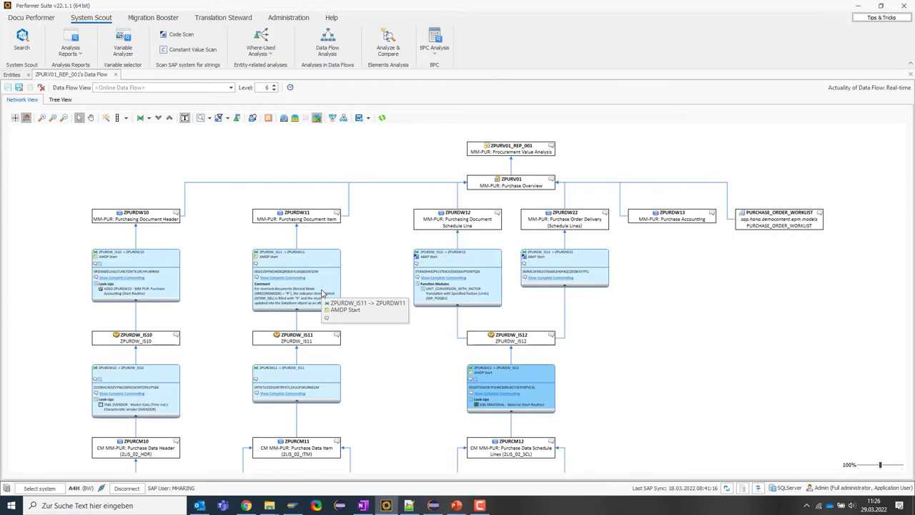
Examine the look-ups and function modules listed in the transformation boxes of the data flow
scroll(88, 287, "up", 1)
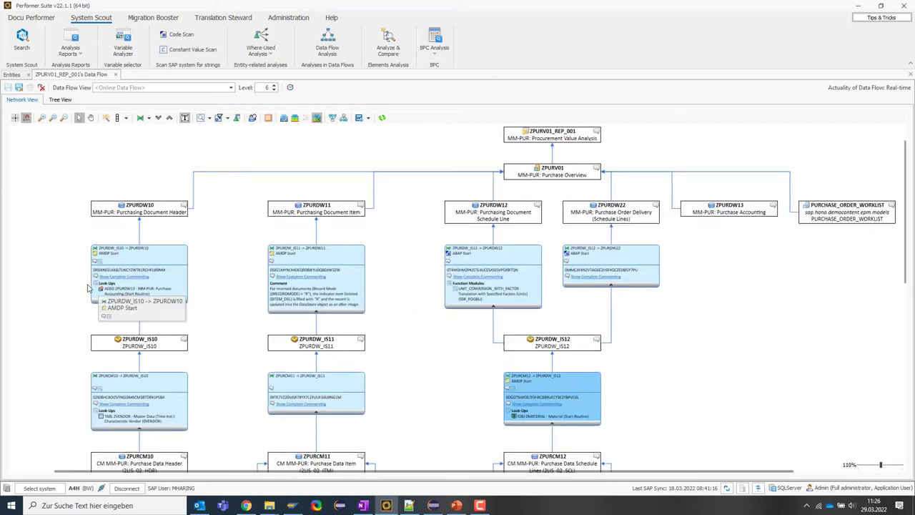
scroll(88, 288, "up", 5)
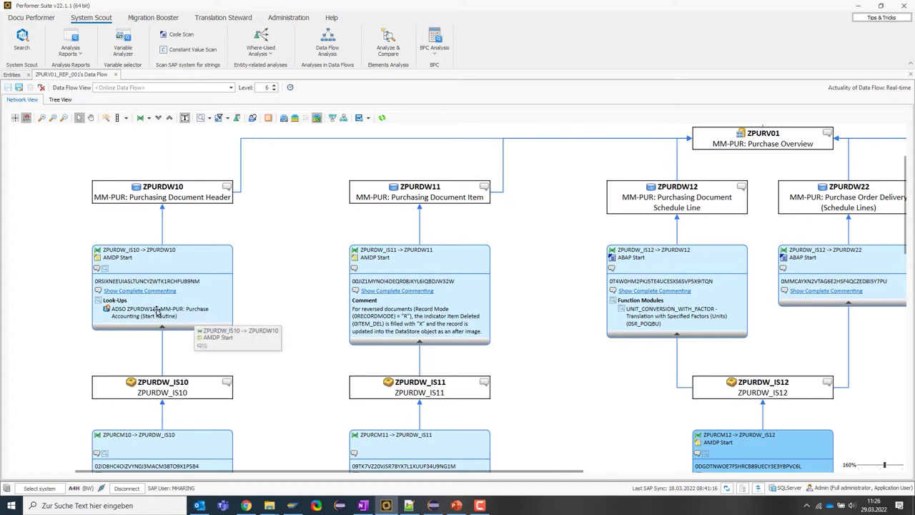
scroll(226, 290, "down", 1)
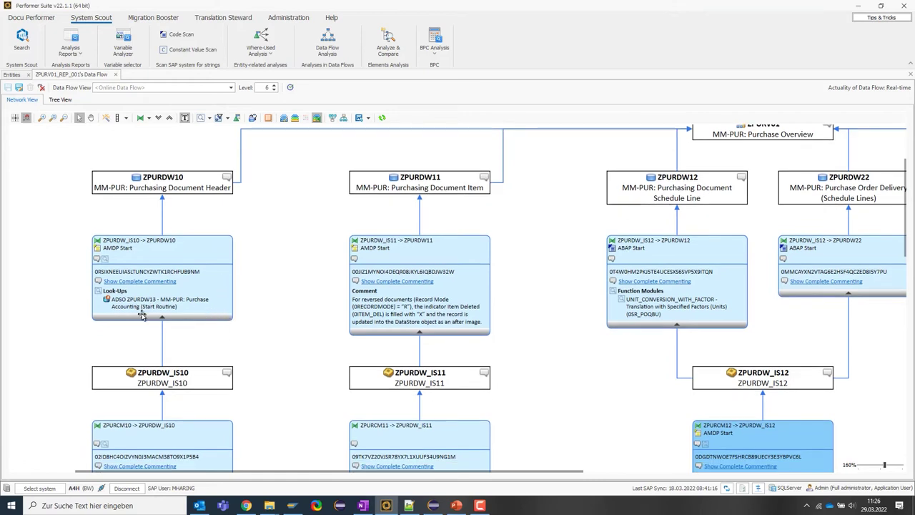
scroll(217, 279, "down", 1)
scroll(217, 279, "down", 5)
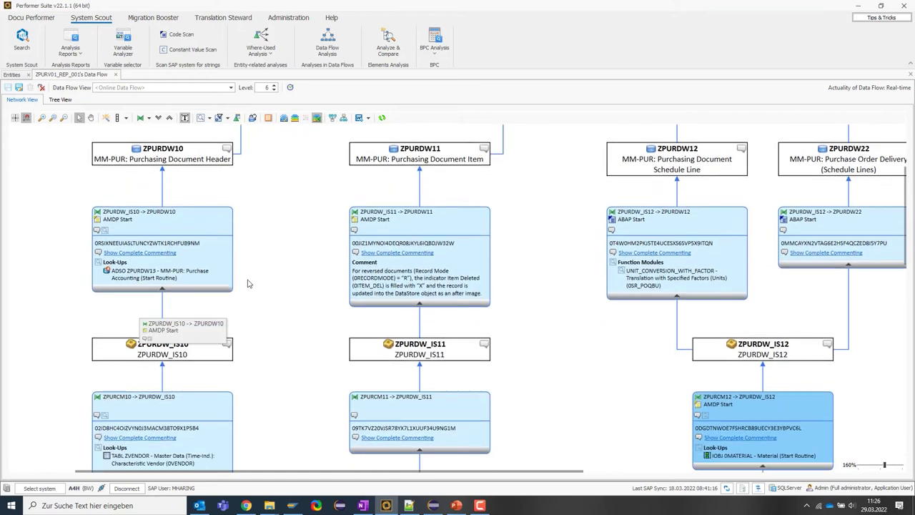
scroll(158, 402, "down", 2)
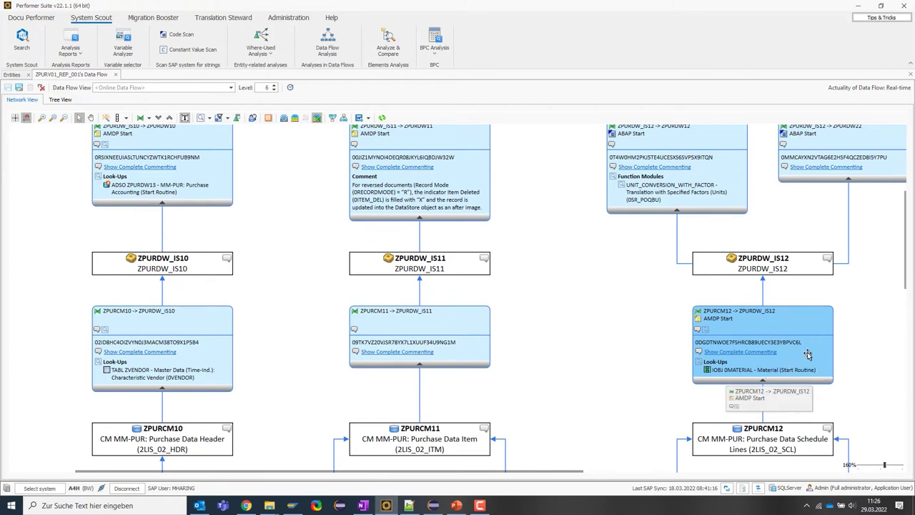
scroll(630, 338, "down", 1)
scroll(629, 340, "up", 2)
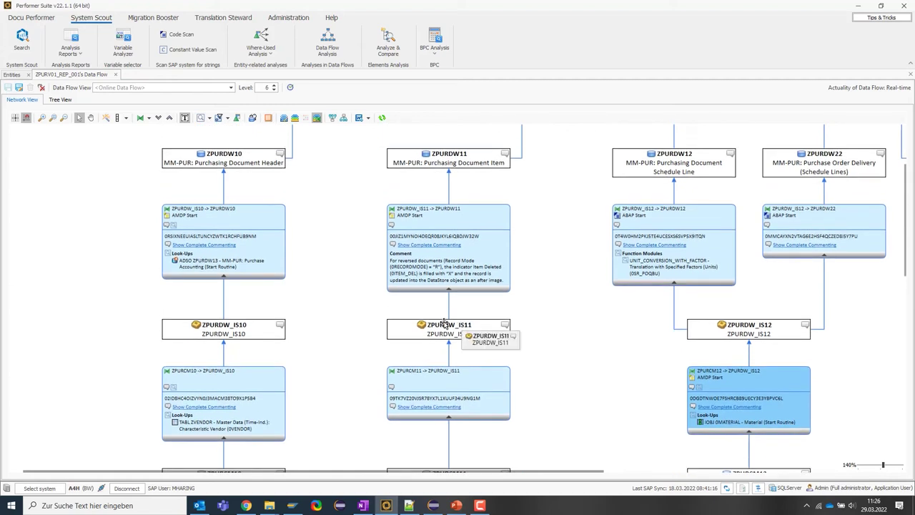
View the source code of transformation ZPURDW_IS10 -> ZPURDW10 and inspect the it_lookup SELECT statement in its start routine
right_click(261, 253)
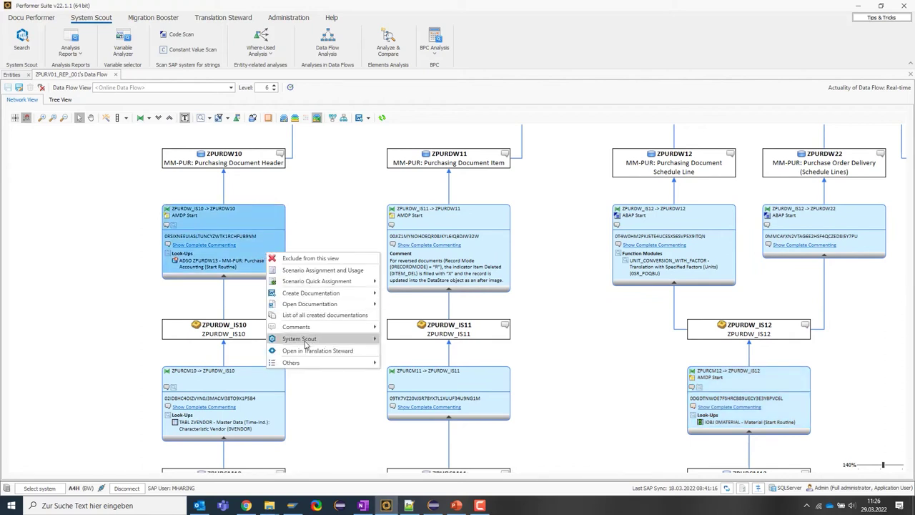
mouse_move(307, 343)
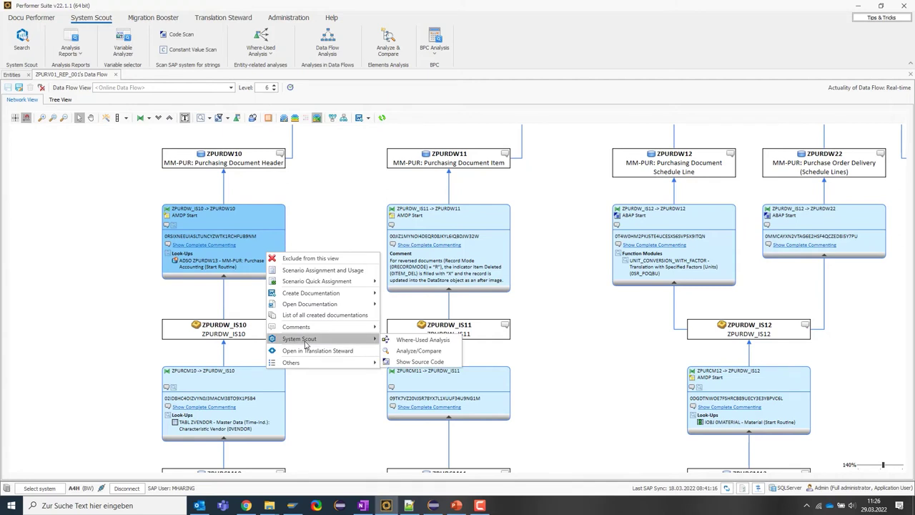
left_click(412, 363)
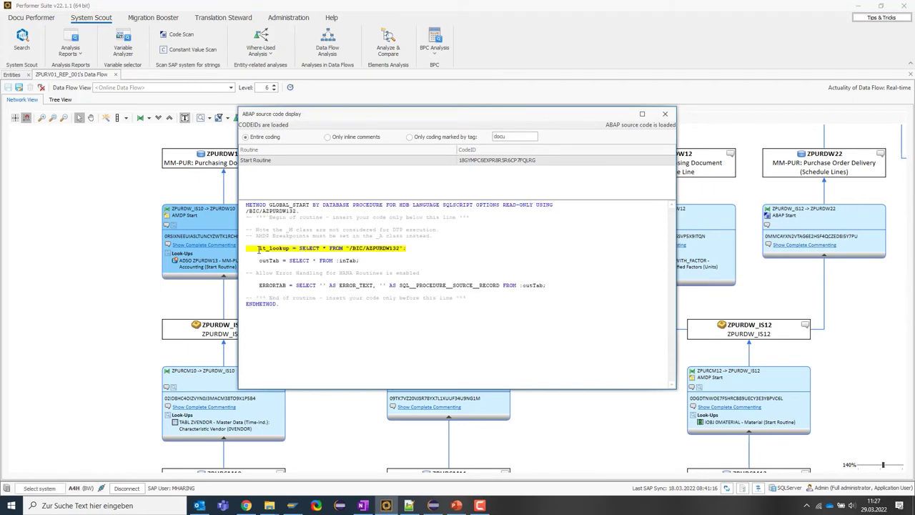
double_click(272, 249)
left_click(308, 252)
left_click_drag(301, 249, 342, 248)
left_click(374, 249)
left_click(666, 115)
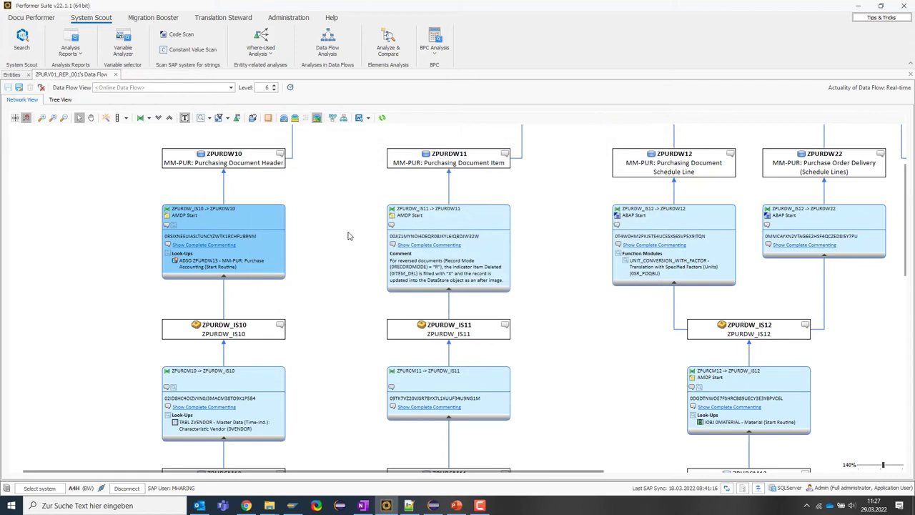
Hide the Look-Up Scan results in the data flow
scroll(349, 236, "down", 2)
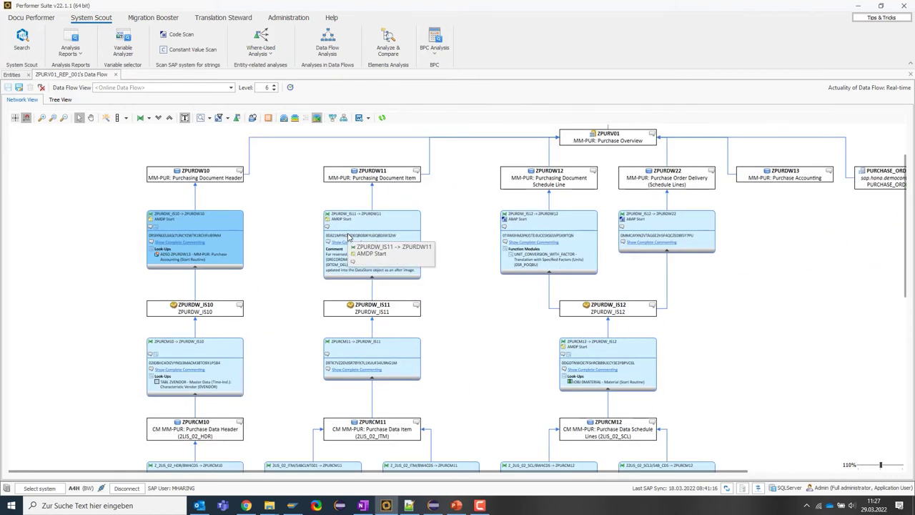
scroll(349, 247, "down", 1)
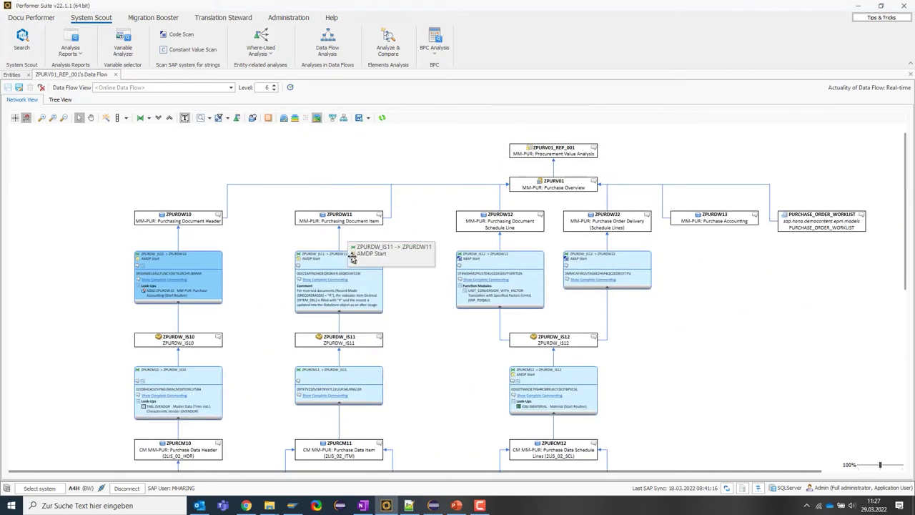
scroll(352, 259, "down", 1)
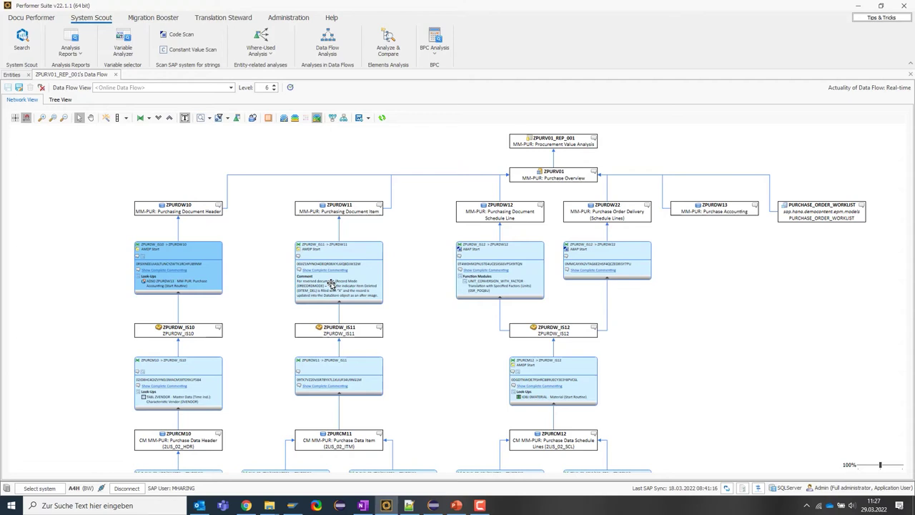
left_click(209, 119)
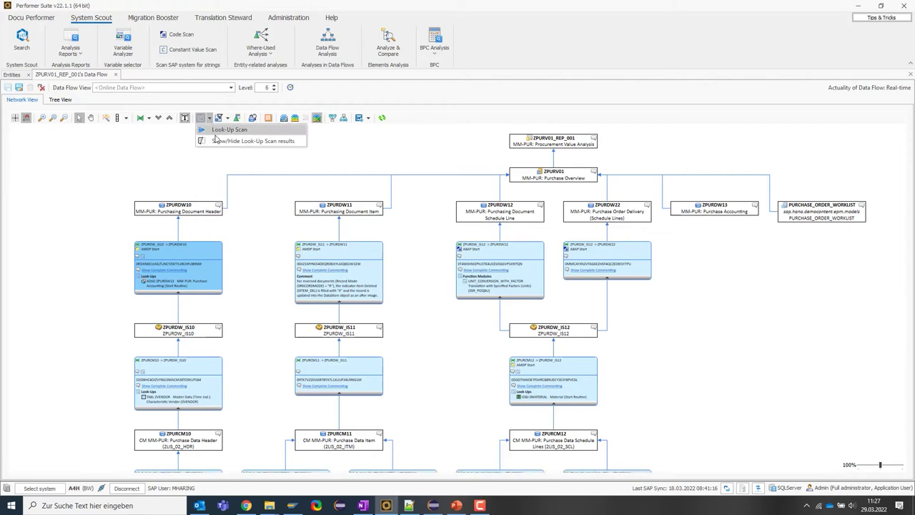
left_click(220, 141)
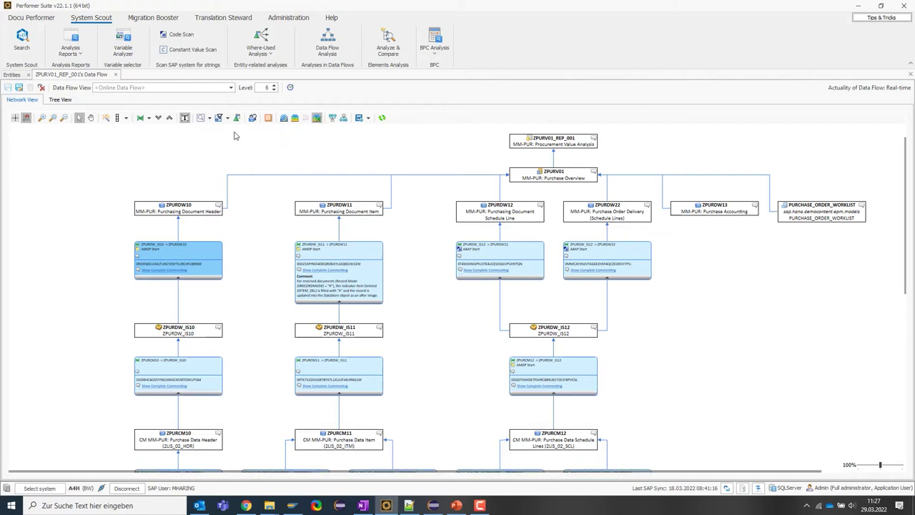
Run the DTP and InfoPackage filter analysis on the data flow, showing all DTPs and InfoPackages
left_click(227, 118)
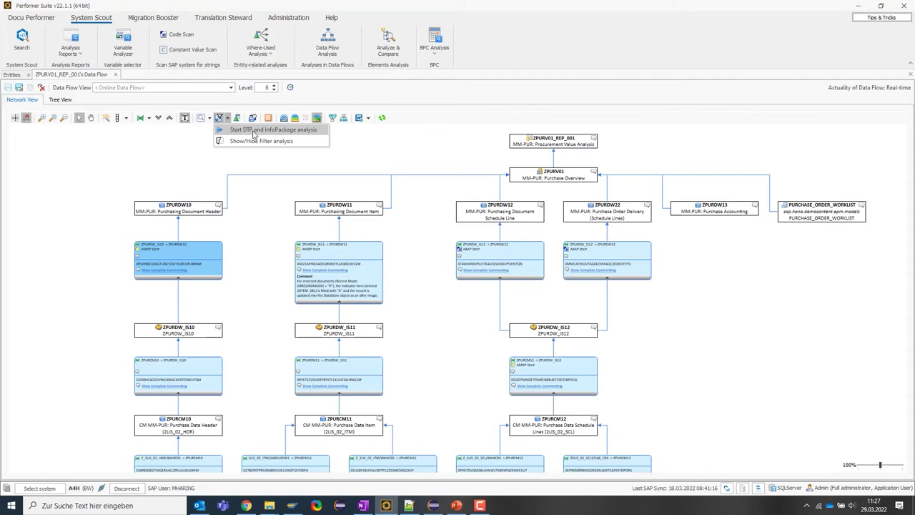
left_click(254, 132)
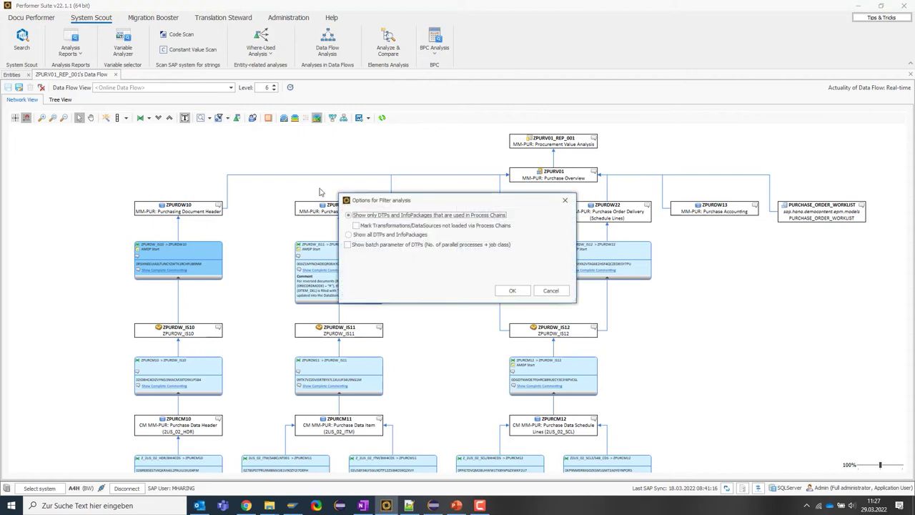
left_click(402, 236)
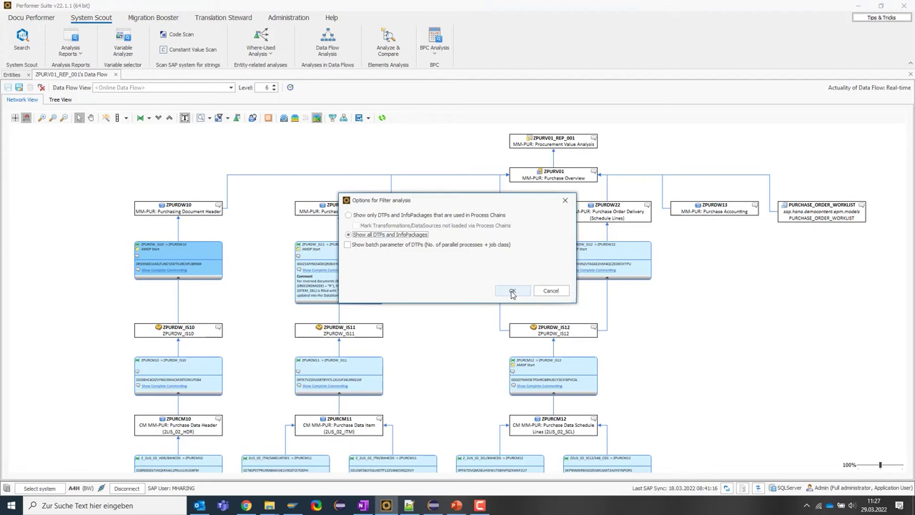
left_click(512, 293)
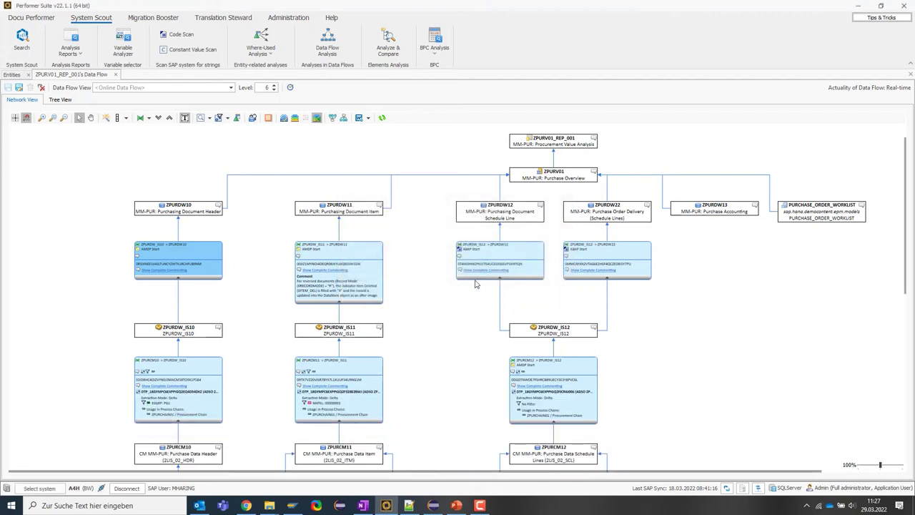
Examine the DTP extraction modes, filters and process chain usage listed in the transformation boxes of the data flow
scroll(147, 368, "down", 2)
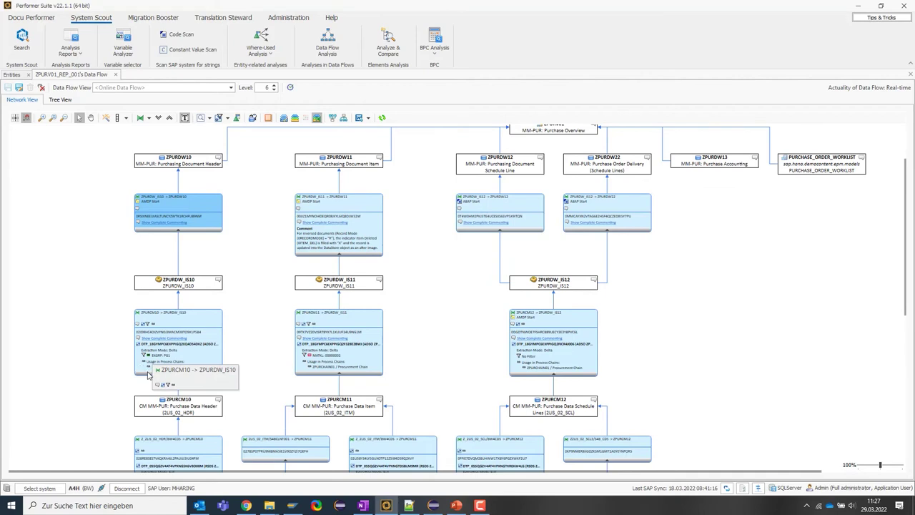
scroll(147, 375, "up", 5, "ctrl")
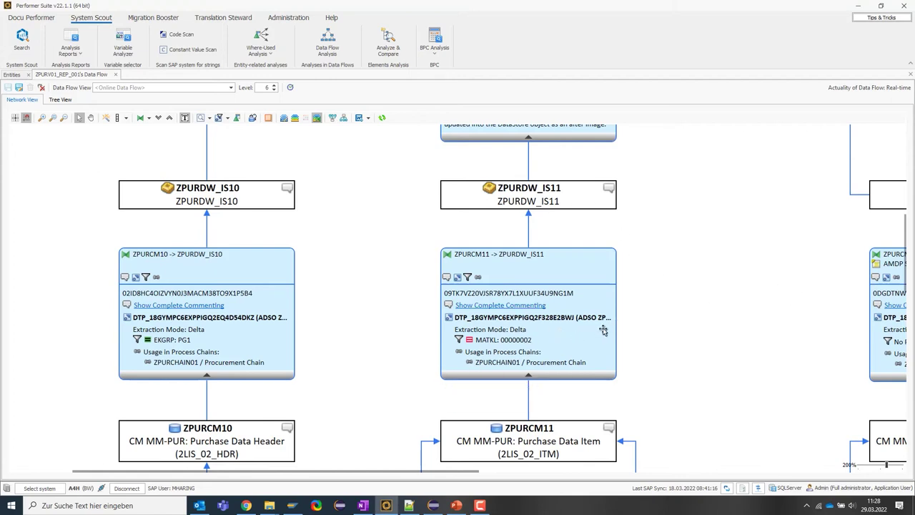
scroll(680, 279, "down", 2)
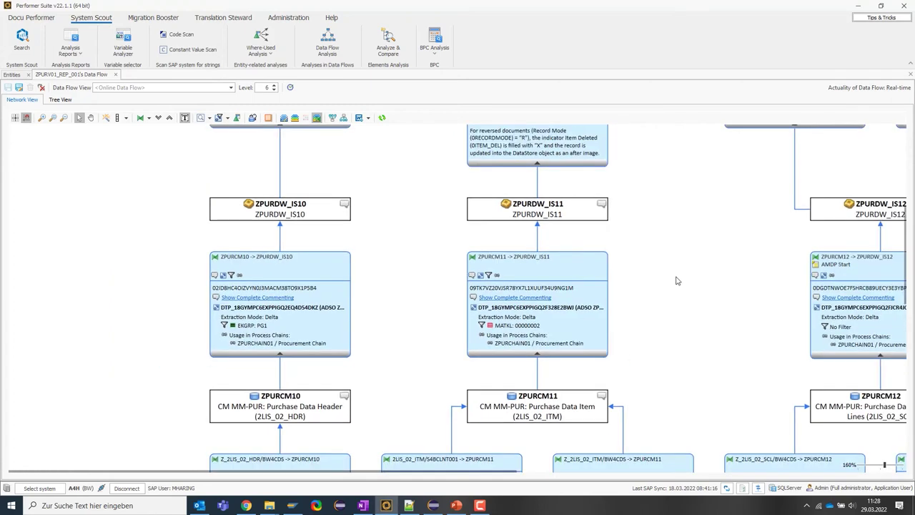
scroll(678, 280, "down", 2)
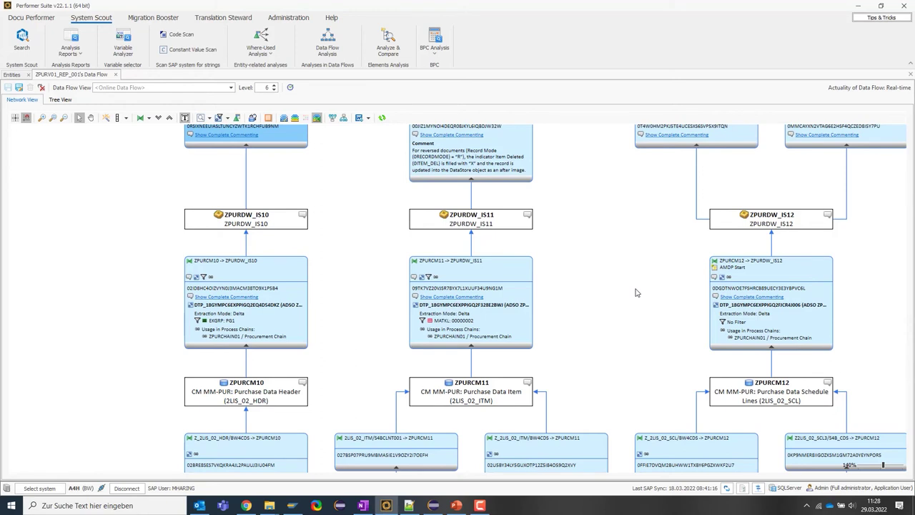
scroll(637, 295, "down", 2)
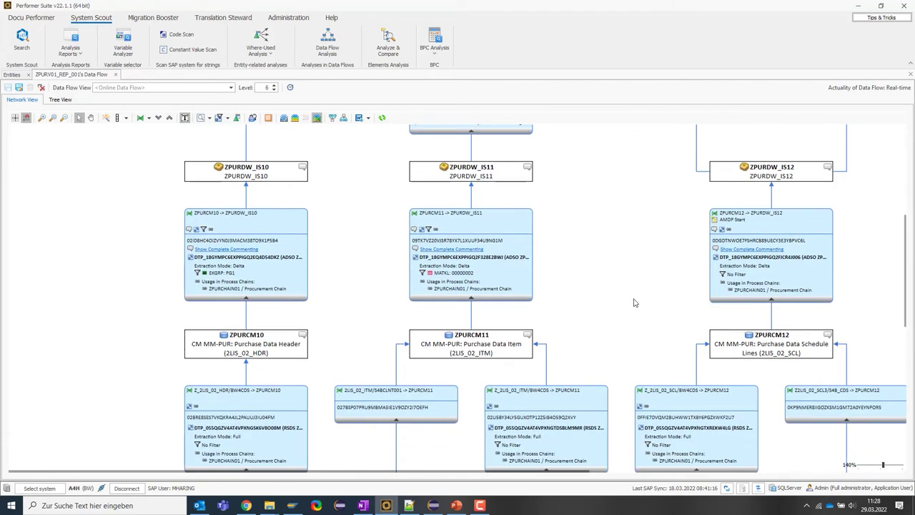
scroll(612, 295, "up", 3)
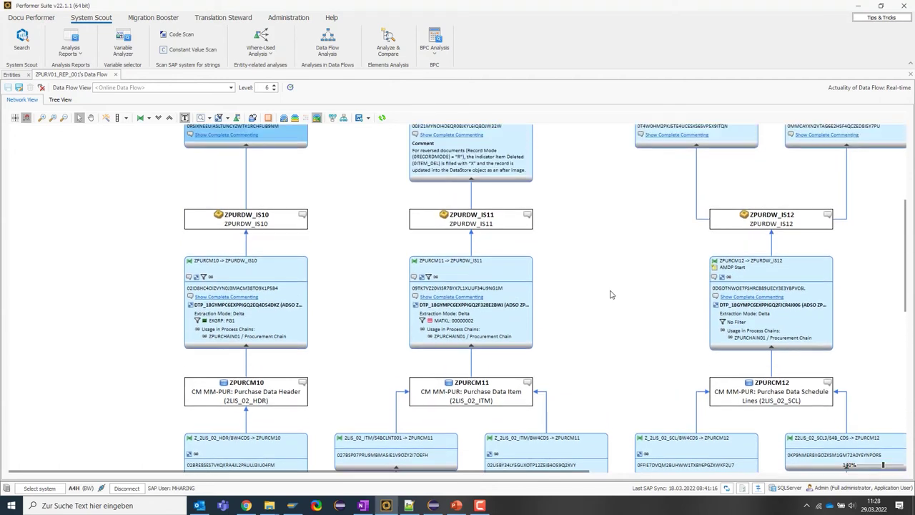
scroll(611, 294, "up", 4)
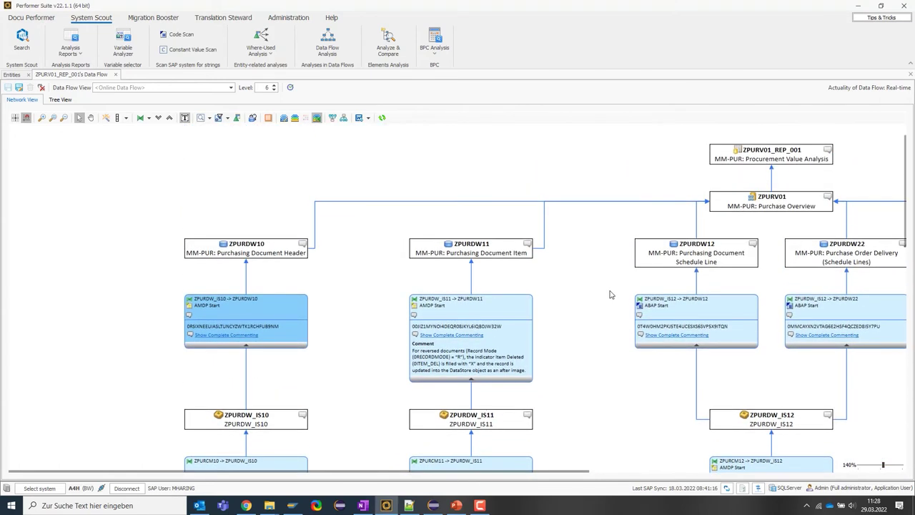
scroll(611, 294, "down", 1, "ctrl")
scroll(612, 295, "down", 3, "ctrl")
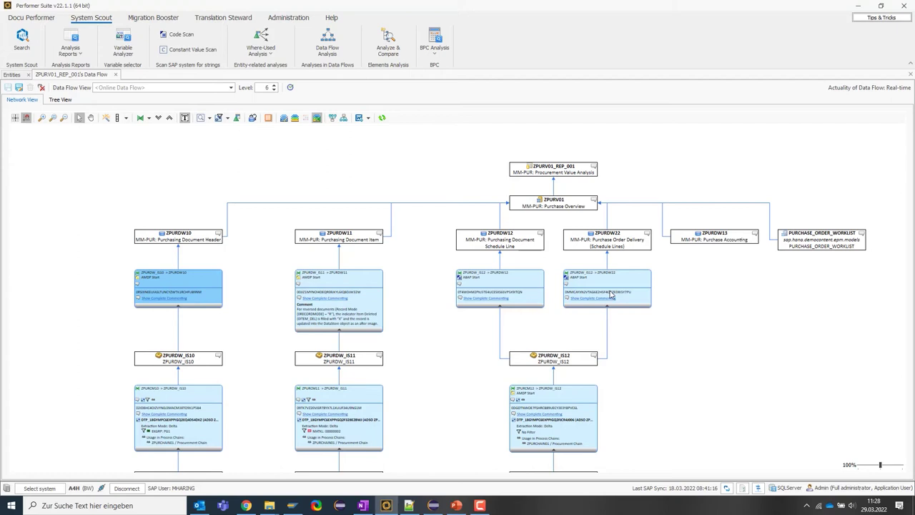
Run a mapping analysis for query ZPURV01_REP_001 covering all of its buildup objects
left_click(571, 168)
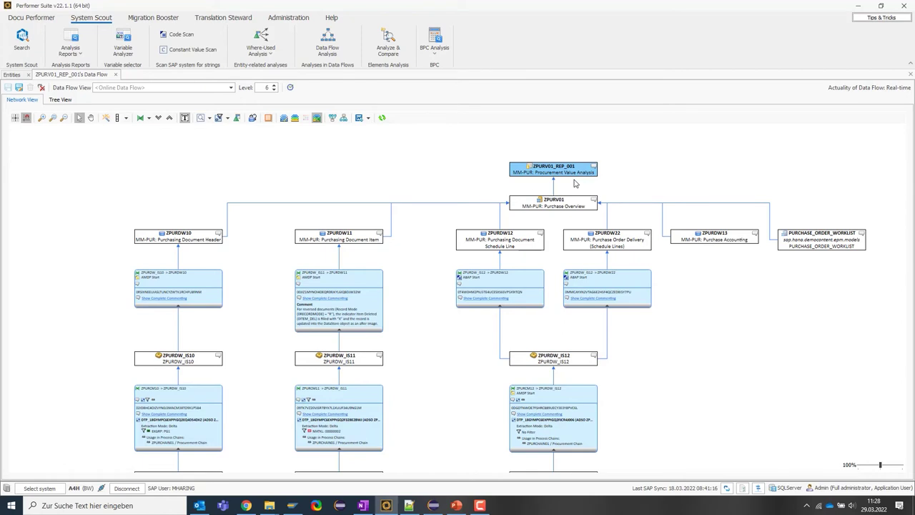
left_click(239, 118)
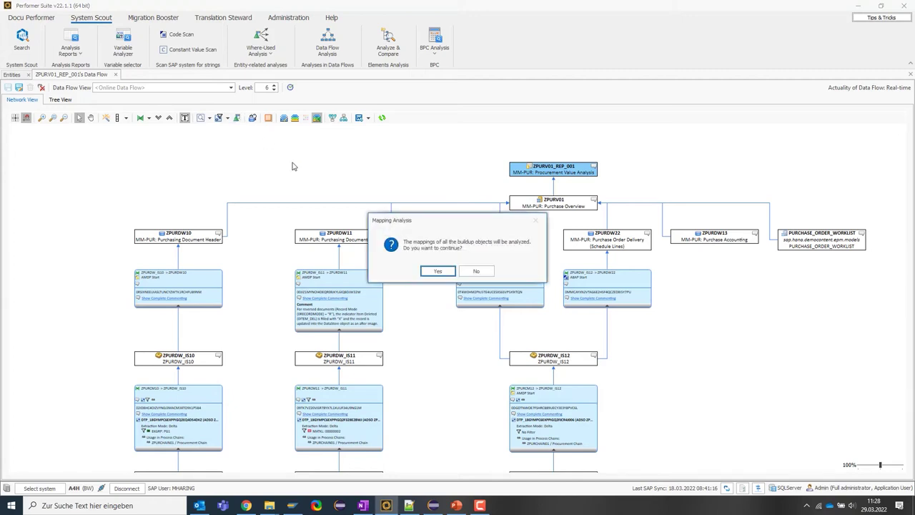
left_click(435, 272)
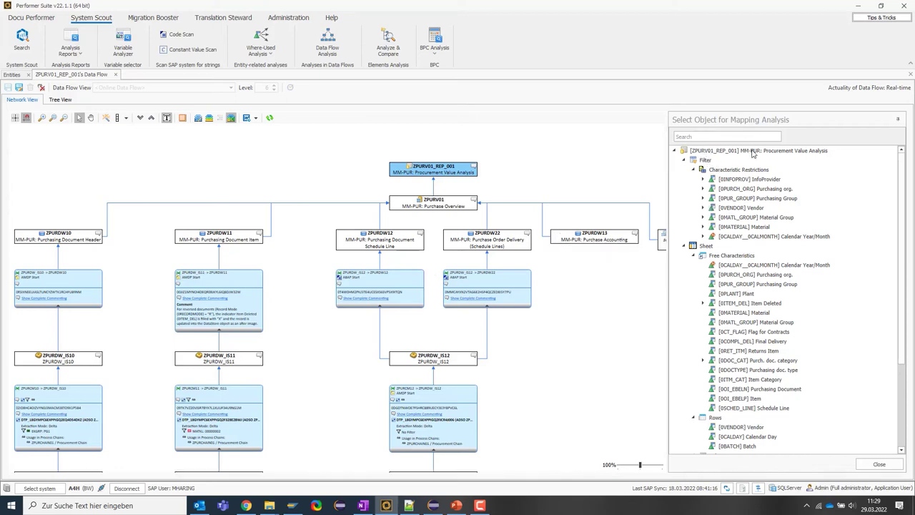
Display the mapping of key figure 0DELIVERIES under Deliveries and trace it down to DataSource Z_2LIS_02_HDR/BW4CDS
scroll(741, 162, "down", 1)
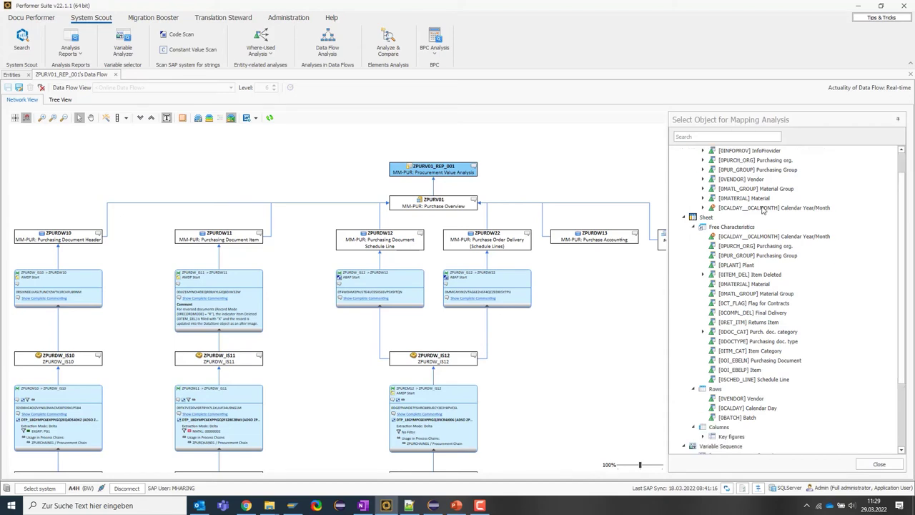
scroll(768, 227, "down", 2)
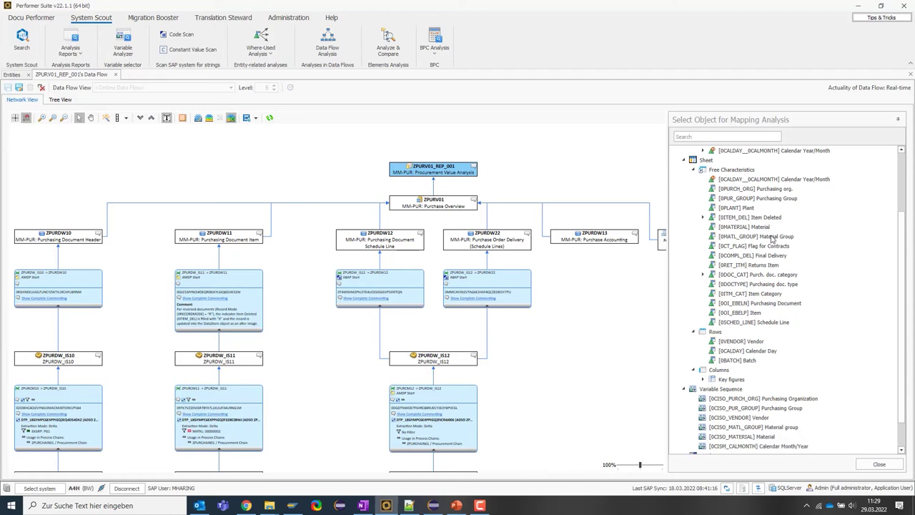
left_click(703, 380)
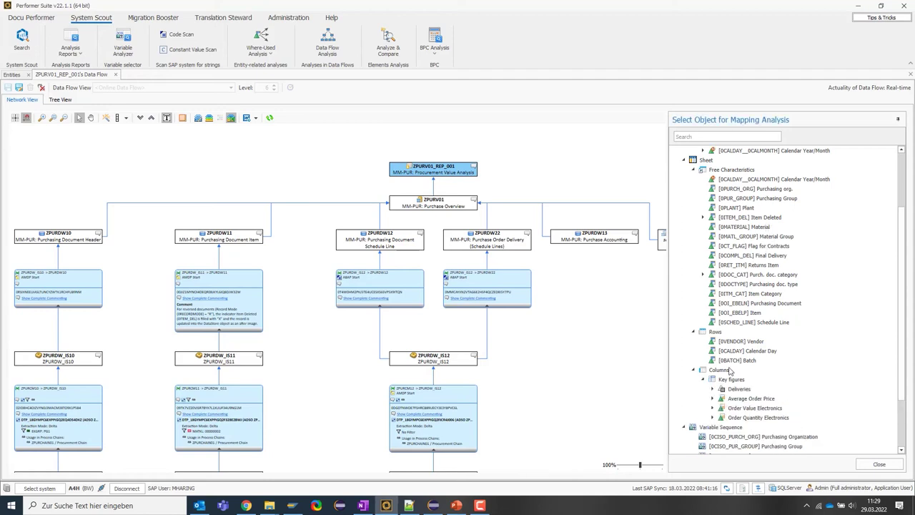
scroll(747, 345, "down", 1)
left_click(712, 361)
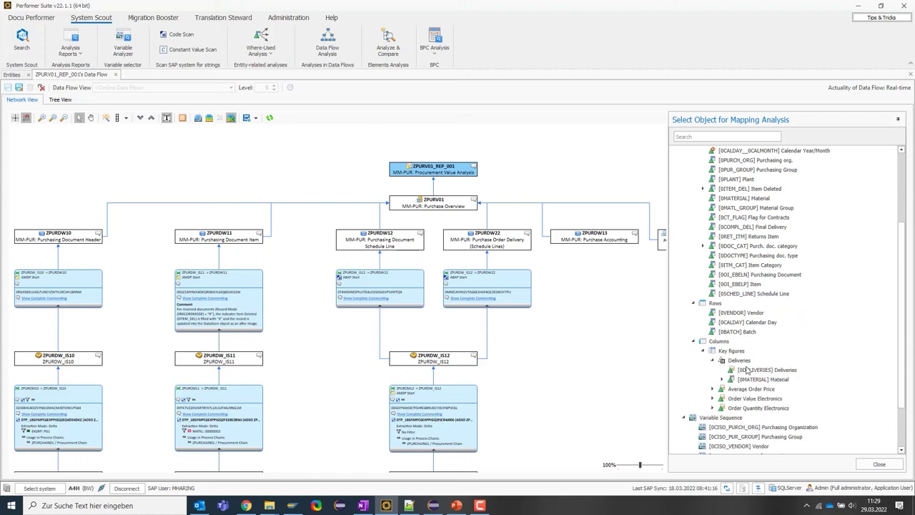
left_click(784, 370)
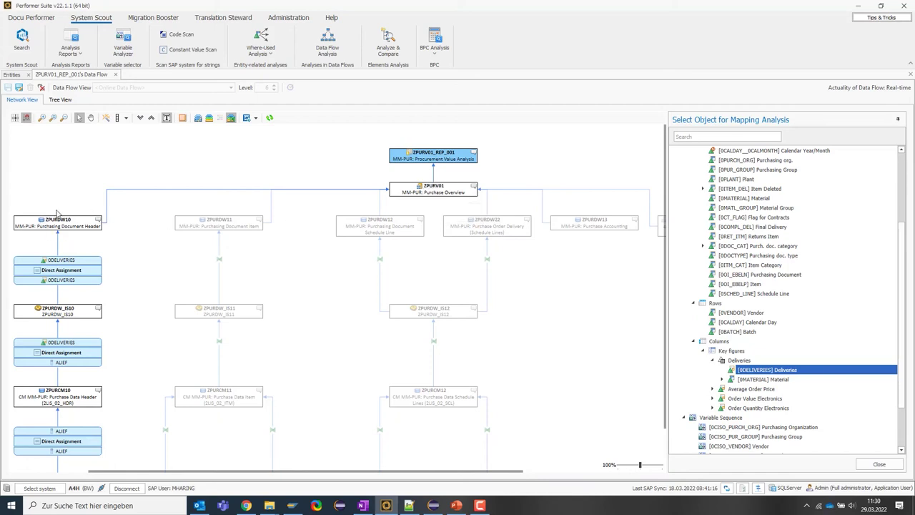
scroll(109, 235, "down", 1)
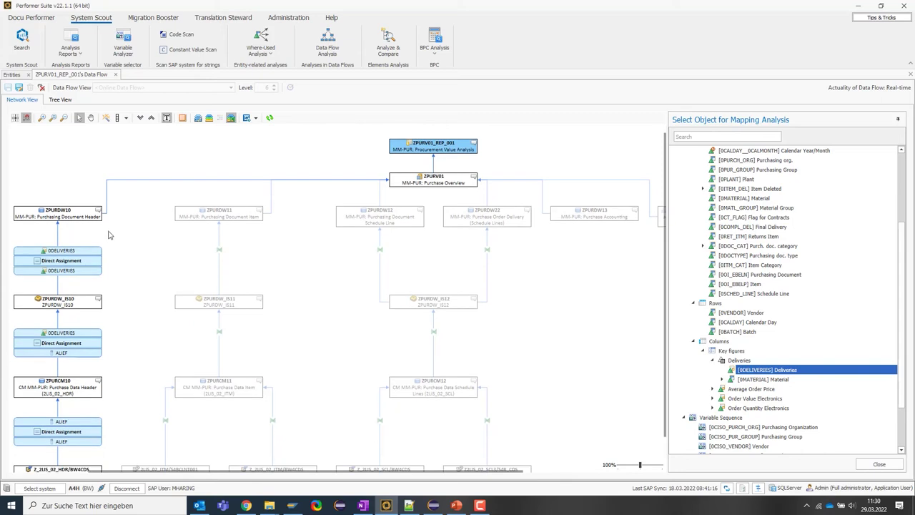
scroll(131, 242, "down", 1)
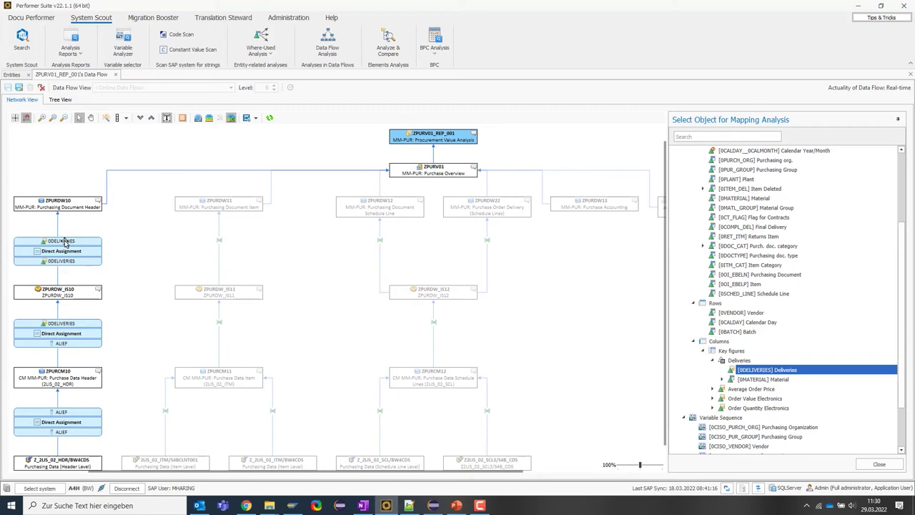
scroll(116, 252, "down", 2)
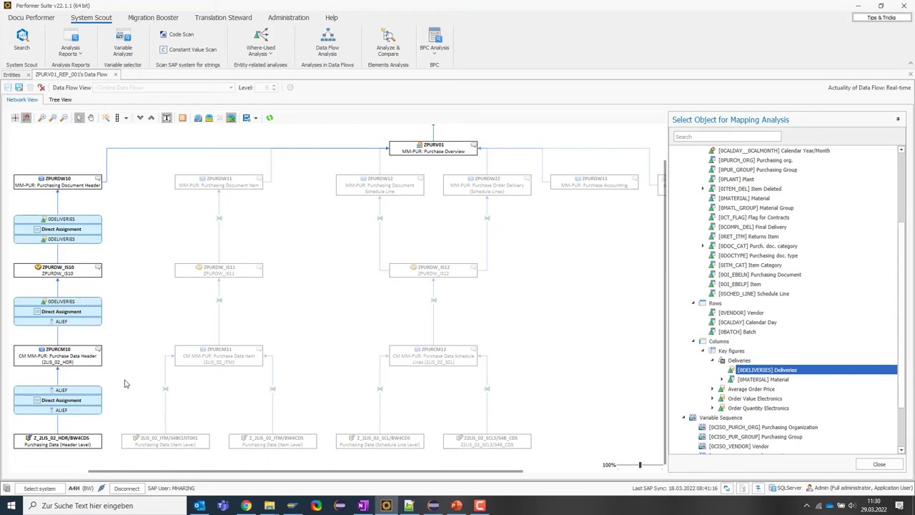
left_click(57, 438)
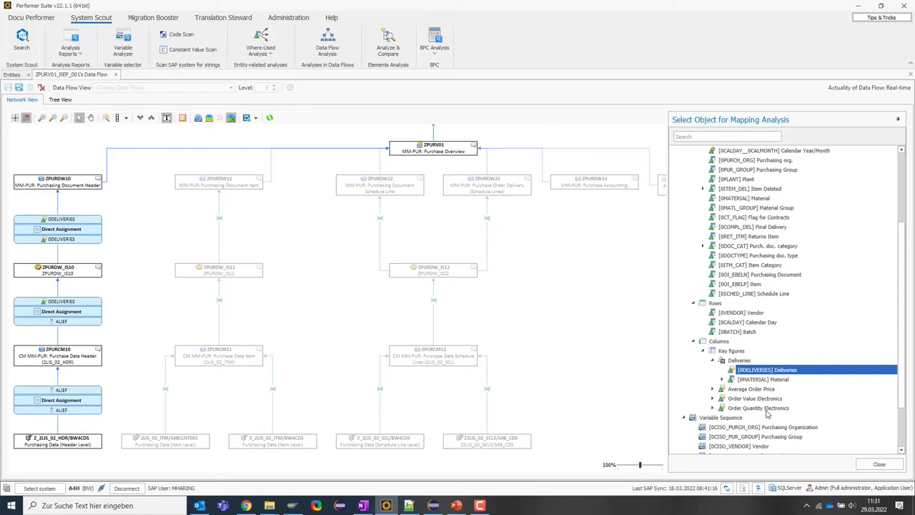
Expand the restricted key figure ZPURV01_RKF_02 under Order Quantity Electronics and display the mapping of 0ORDER_QUAN Purchase Order Quantity
left_click(714, 408)
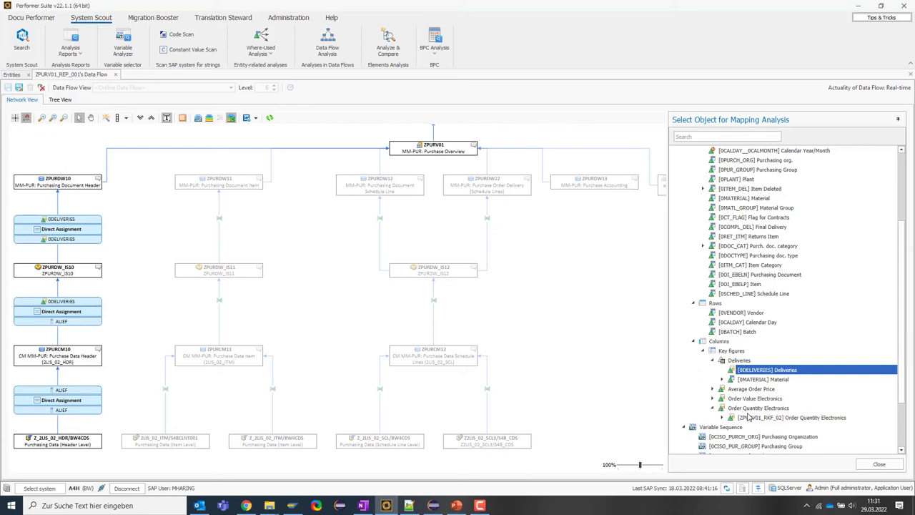
scroll(792, 413, "down", 1)
scroll(792, 389, "down", 1)
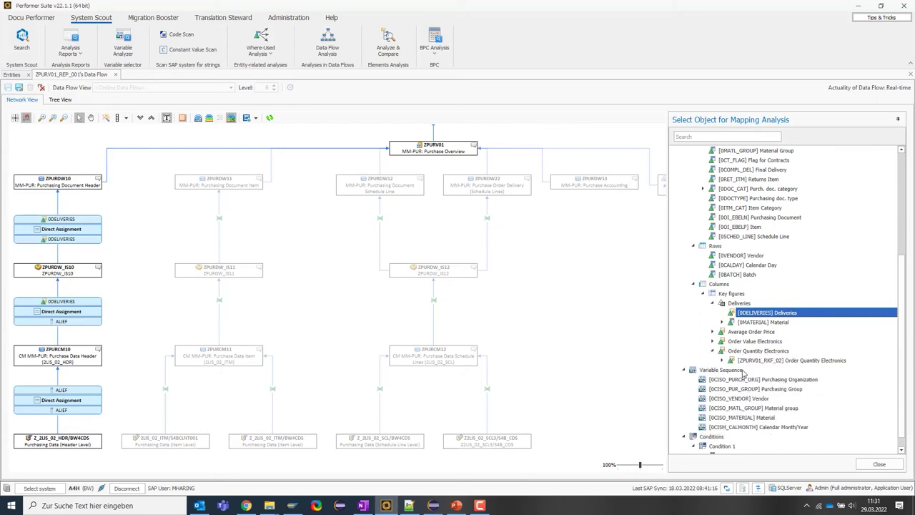
left_click(723, 361)
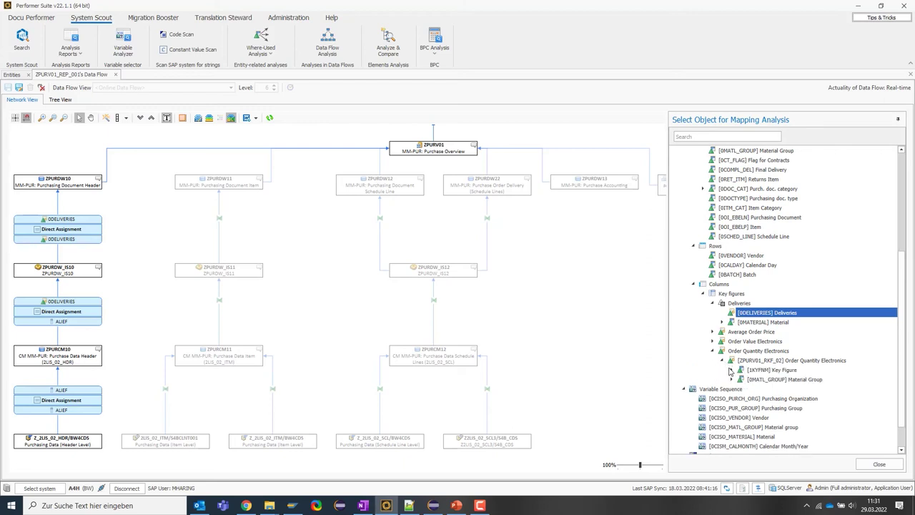
left_click(733, 370)
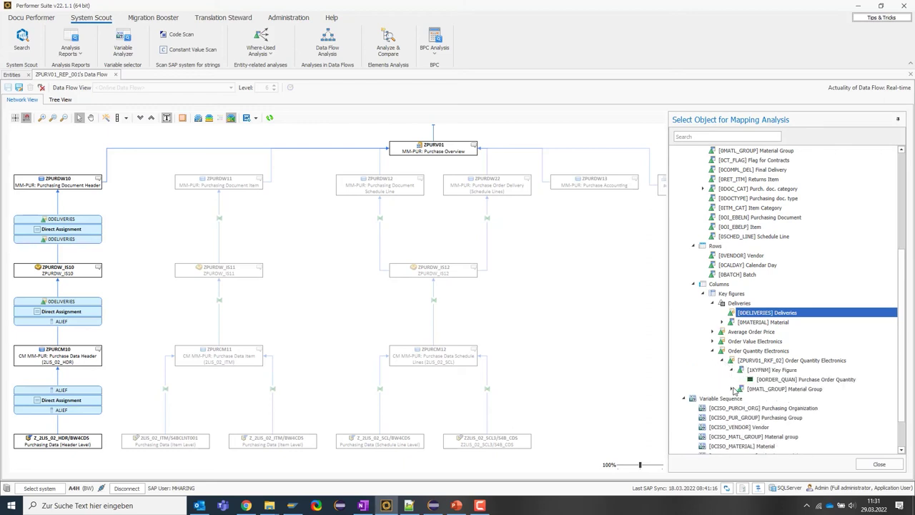
left_click(732, 389)
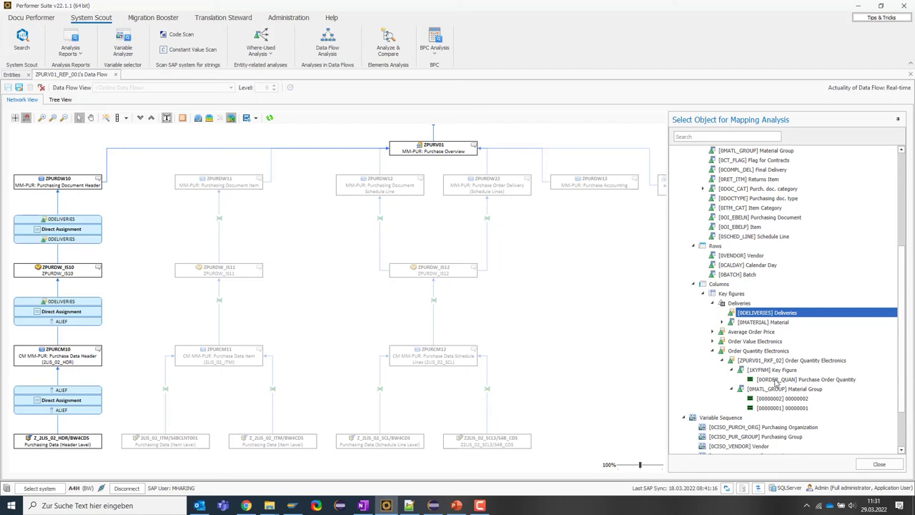
left_click(818, 384)
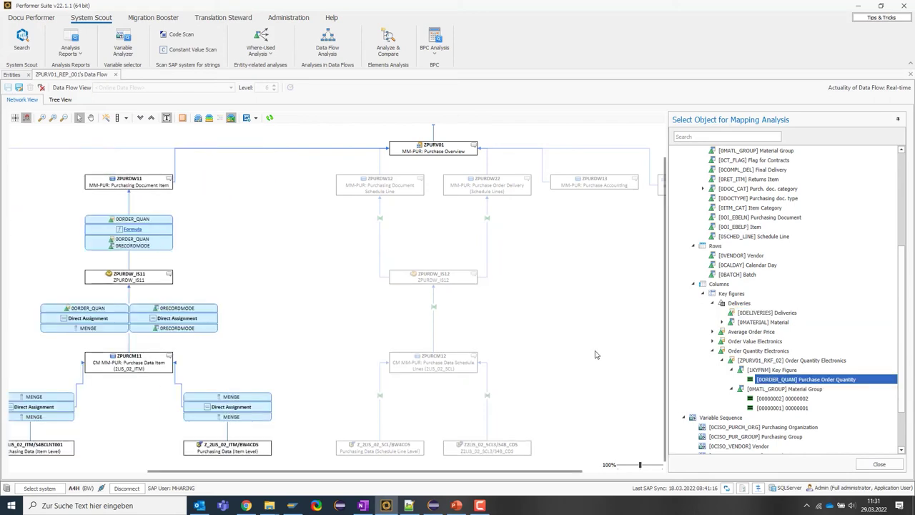
View the formula mapping 0ORDER_QUAN from ZPURDW_IS11 to ZPURDW11 and exit the mapping analysis
left_click_drag(415, 475, 345, 474)
scroll(422, 301, "up", 1)
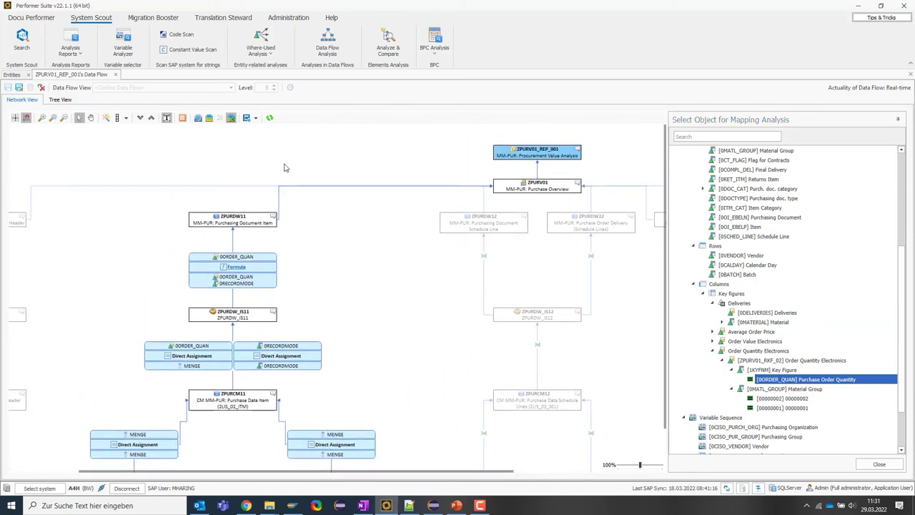
left_click(239, 268)
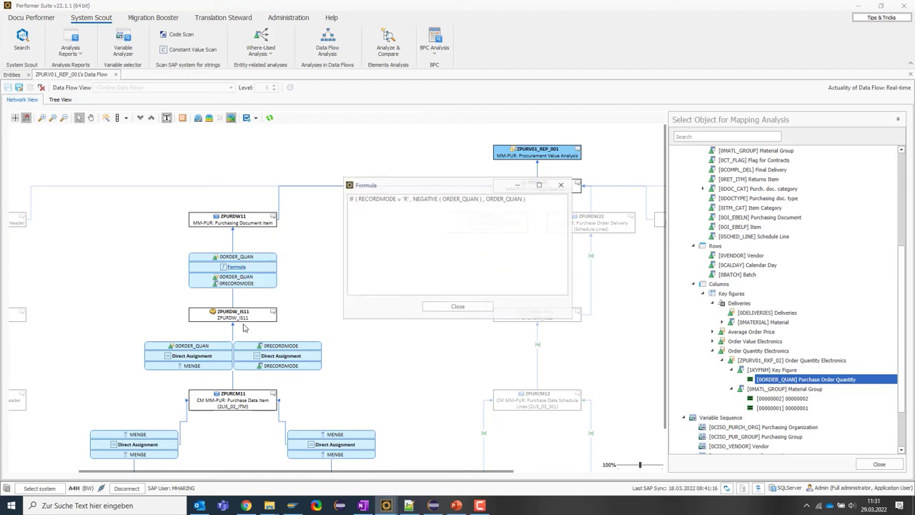
left_click(458, 308)
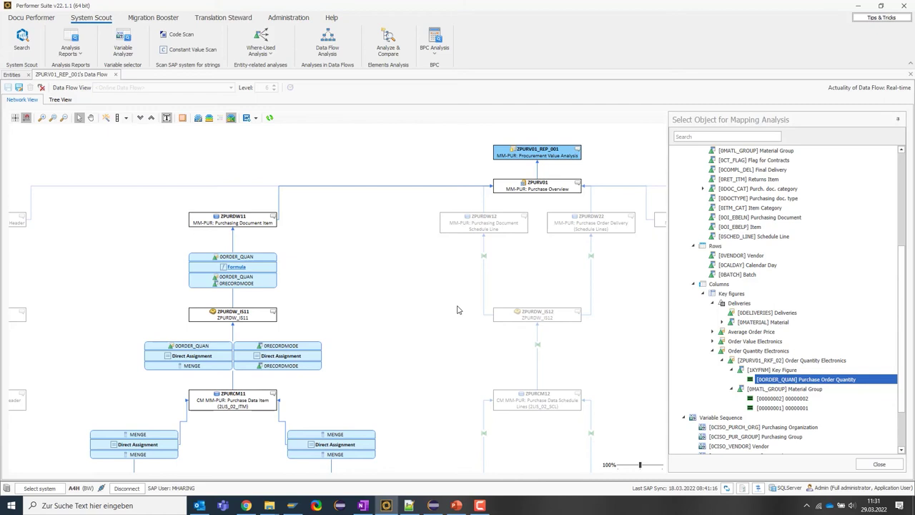
left_click(713, 353)
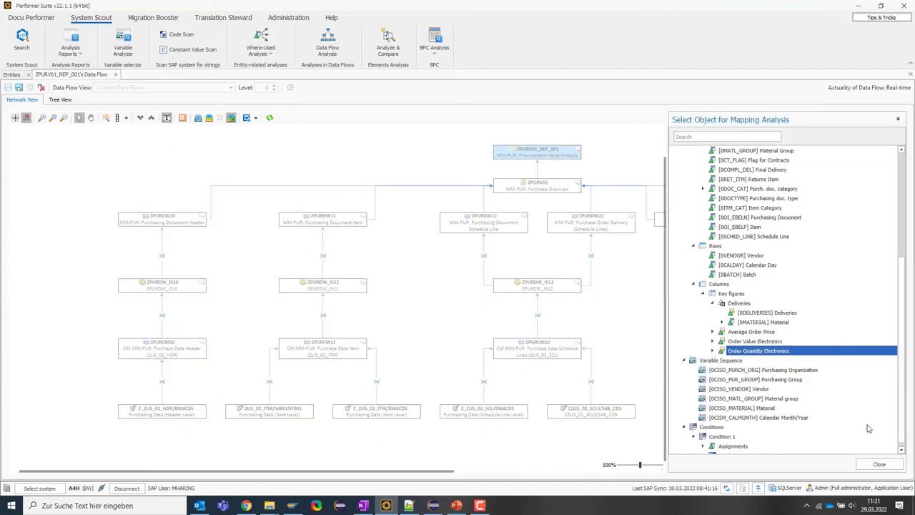
left_click(879, 466)
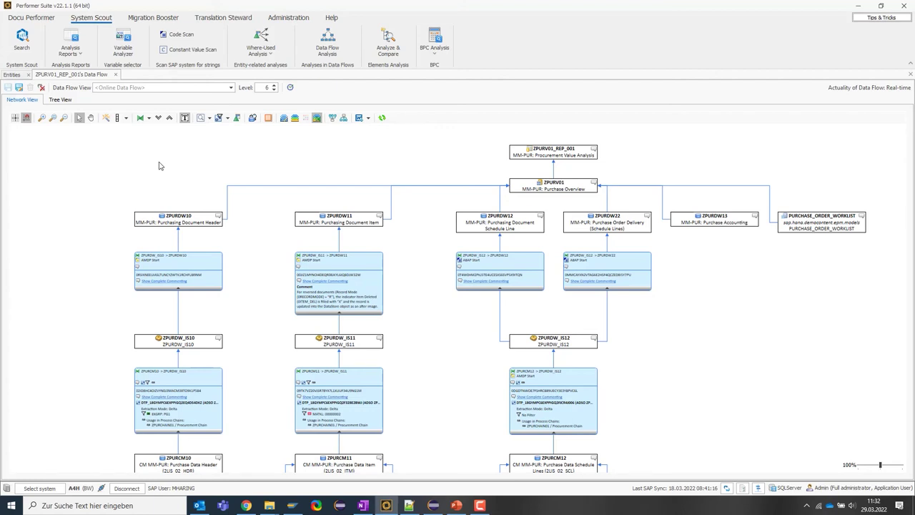
Run an Analyze/Compare analysis on query ZPURV01_REP_001 and review its filter, sheet, variable and condition sections
right_click(582, 154)
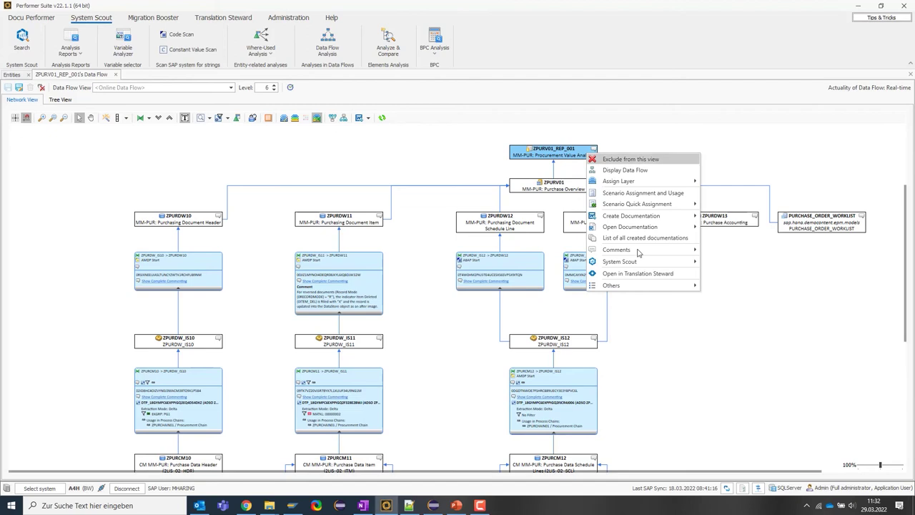
mouse_move(686, 262)
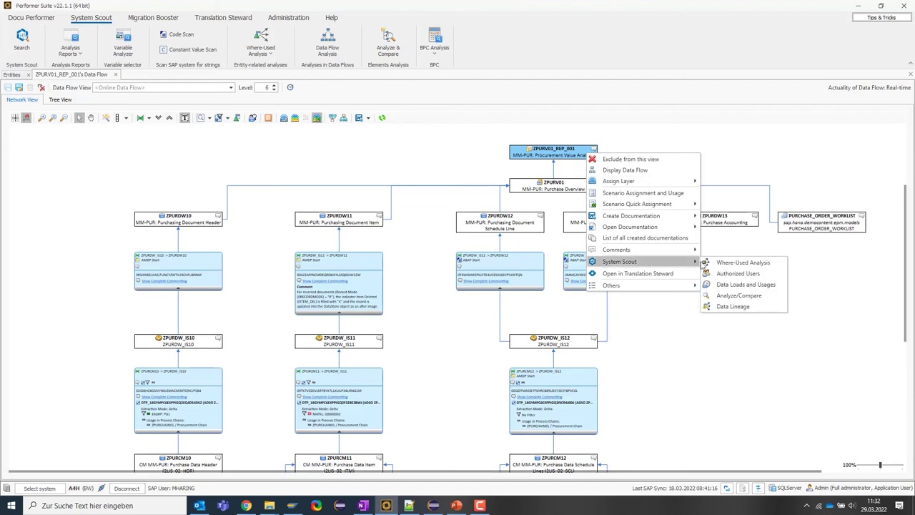
left_click(727, 296)
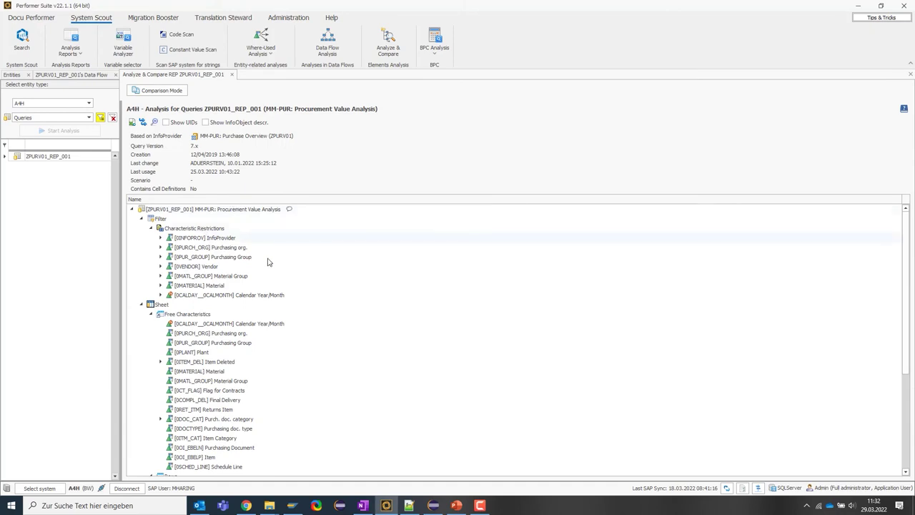
scroll(270, 265, "down", 1)
scroll(270, 272, "down", 5)
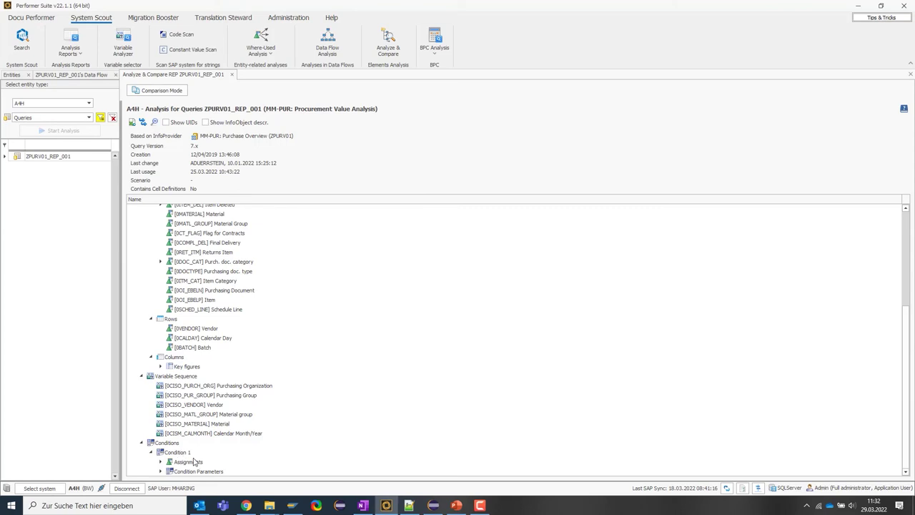
scroll(175, 458, "up", 6)
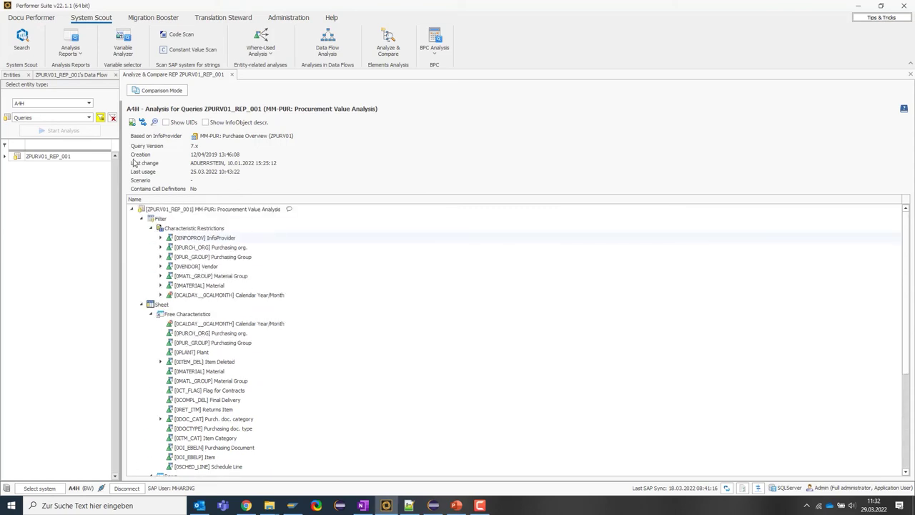
Expand every node of the query analysis and examine its restrictions, characteristics, and calculated and restricted key figures
left_click(143, 123)
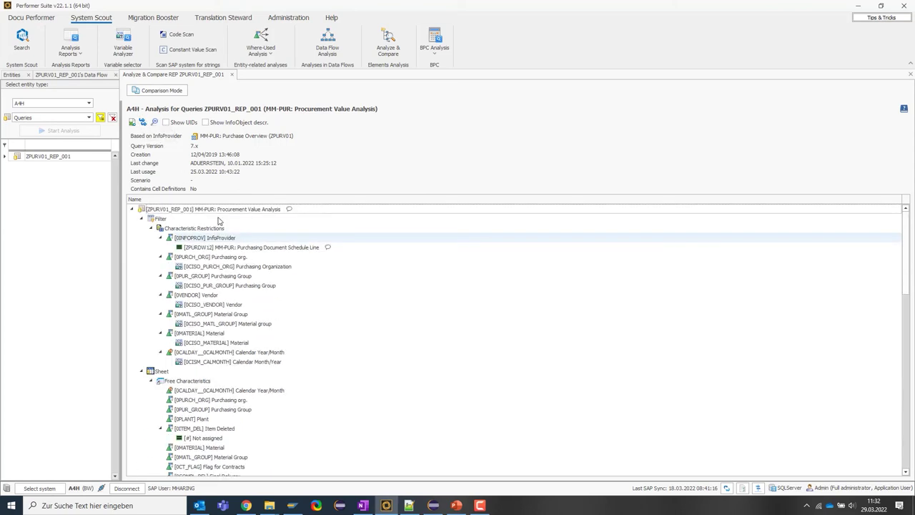
scroll(216, 257, "down", 2)
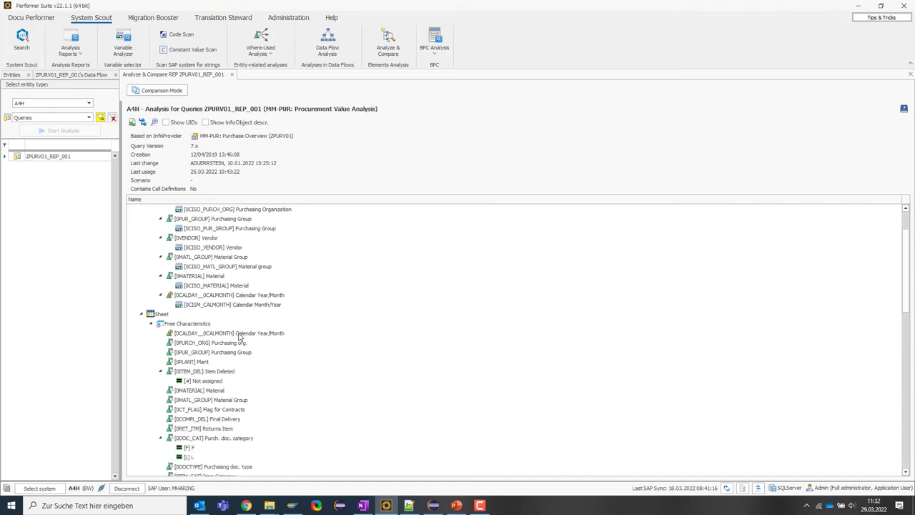
scroll(297, 444, "down", 5)
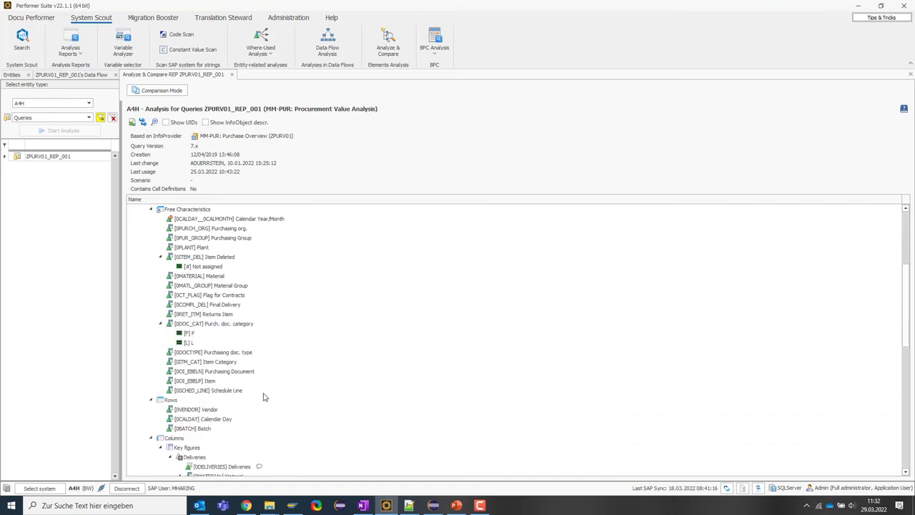
scroll(268, 394, "down", 2)
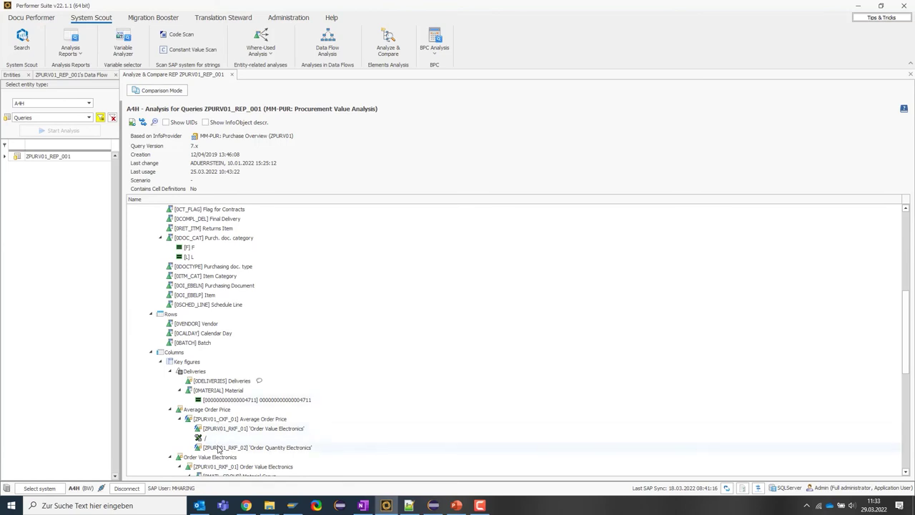
scroll(241, 439, "down", 1)
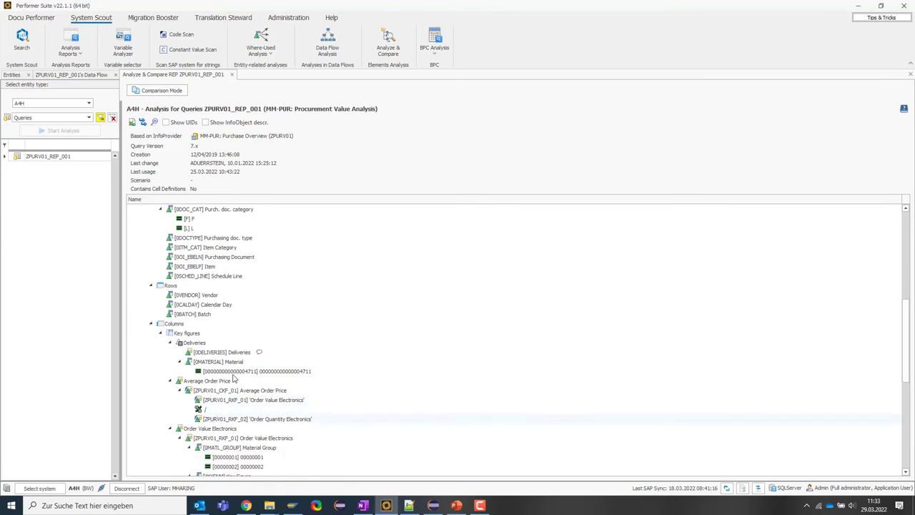
scroll(232, 375, "down", 7)
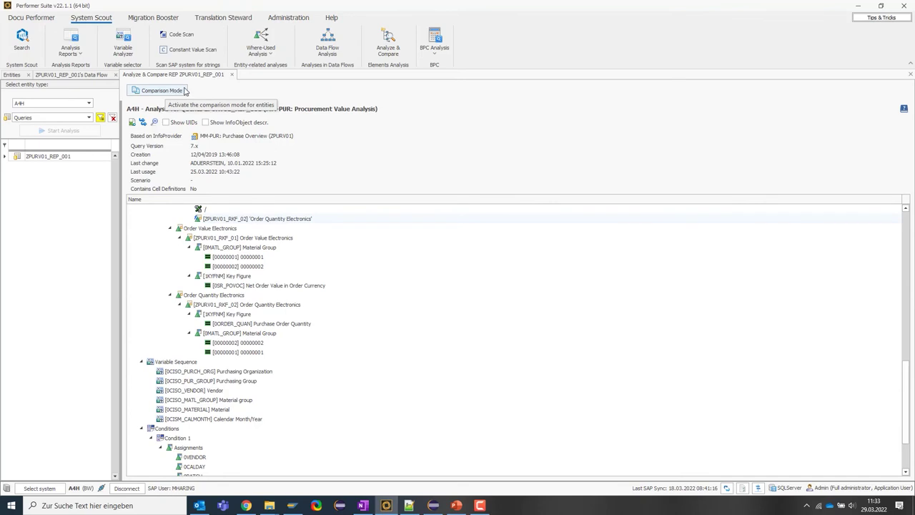
Activate comparison mode and load query ZPURV01_REP_001 from system BI2 as the comparison entity
left_click(183, 90)
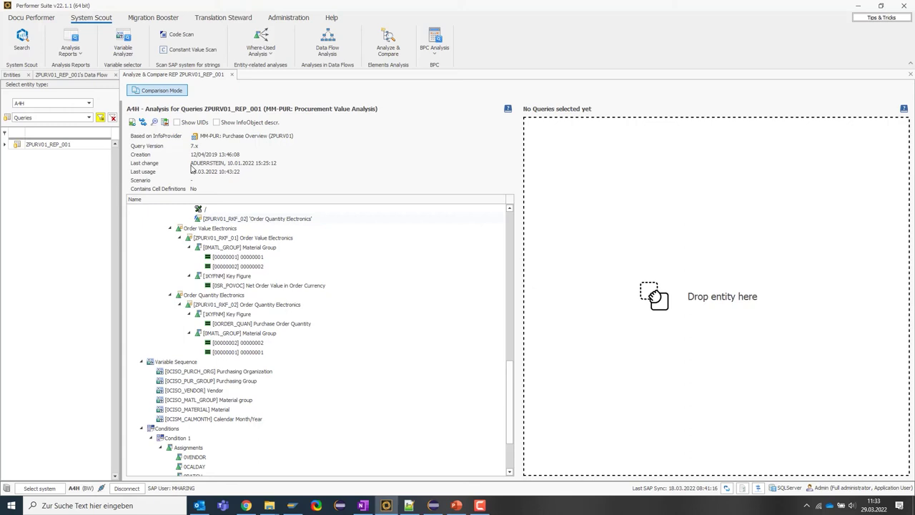
left_click(88, 104)
left_click(39, 122)
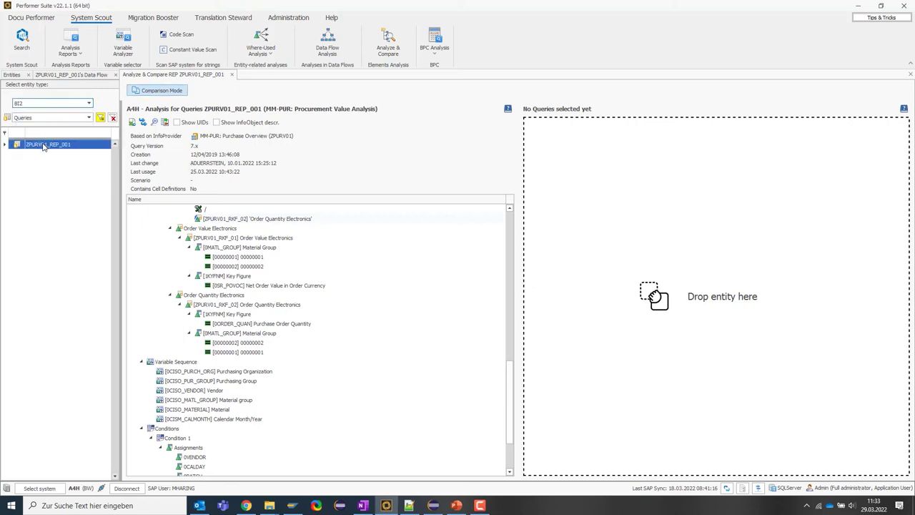
left_click_drag(39, 146, 630, 191)
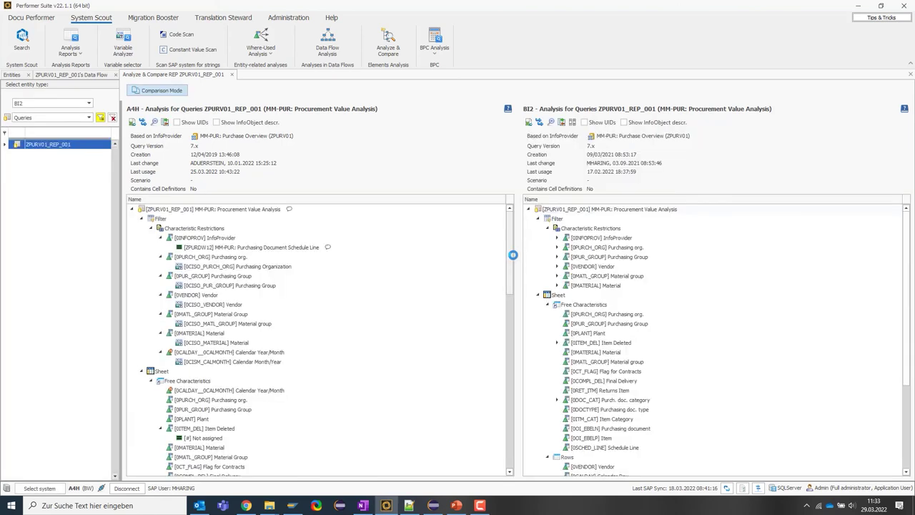
Expand all nodes of the BI2 query and run the automatic comparison with all different elements highlighted
left_click(540, 122)
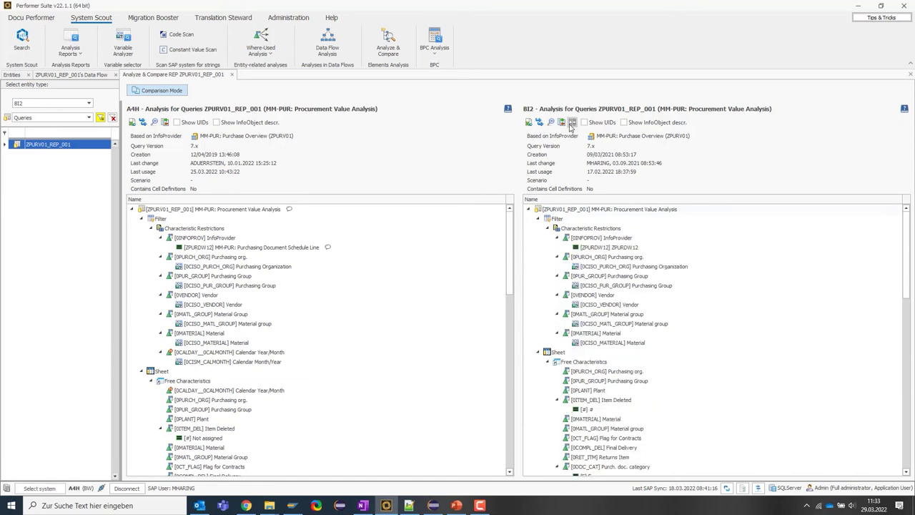
left_click(562, 122)
left_click(453, 238)
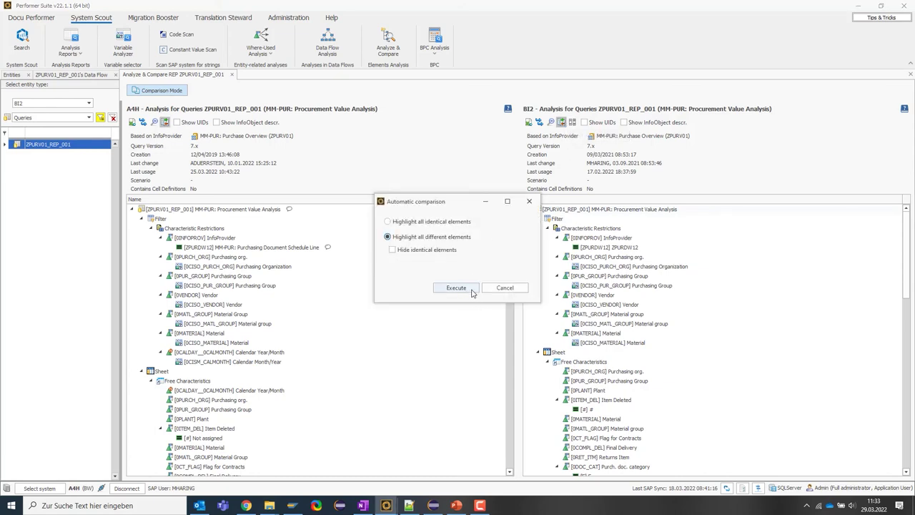
left_click(472, 289)
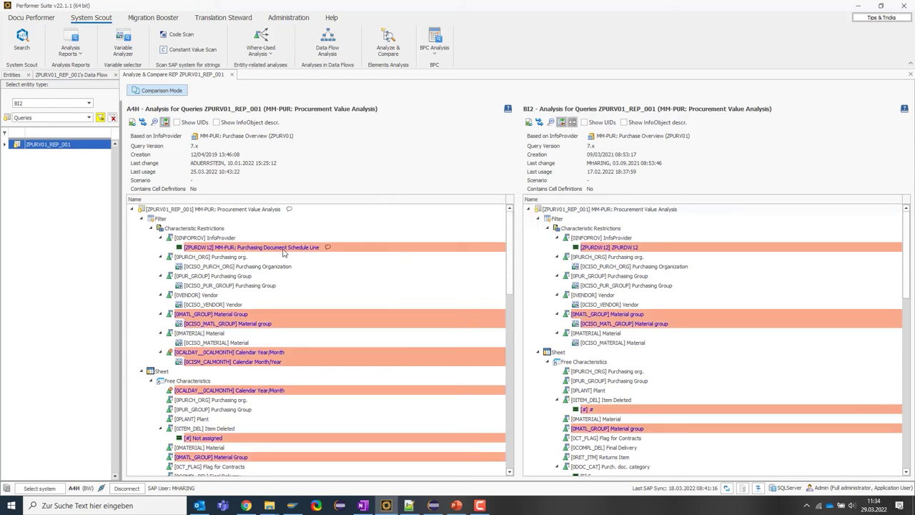
Examine the highlighted differences between the A4H and BI2 query versions, then close the comparison and return to the data flow
scroll(604, 252, "down", 1)
scroll(610, 288, "down", 4)
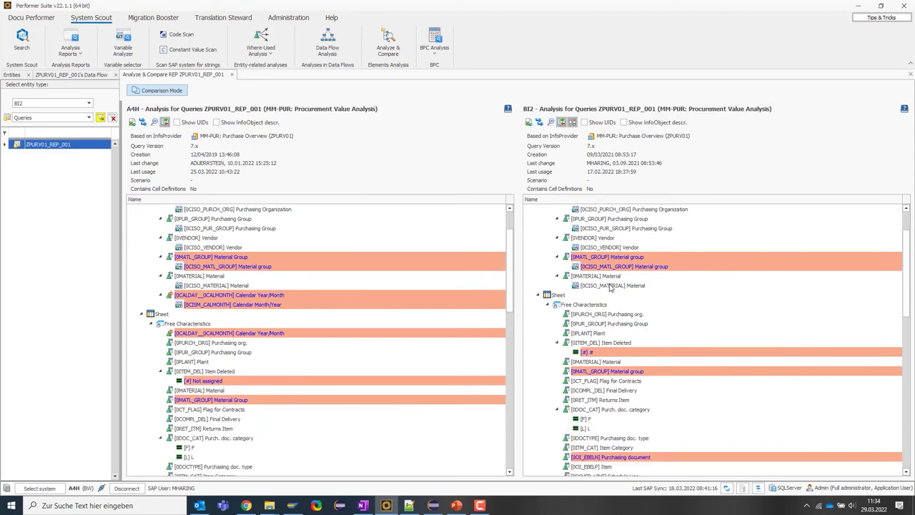
scroll(588, 313, "down", 5)
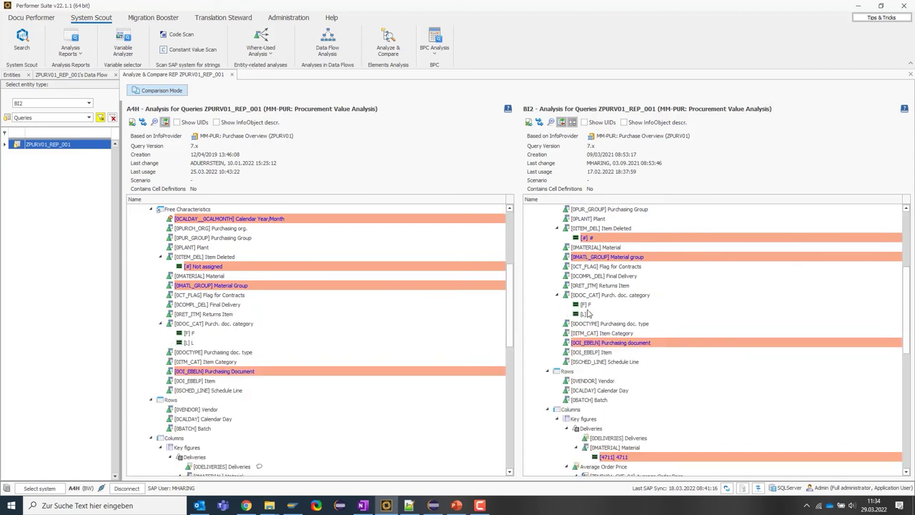
scroll(593, 313, "down", 5)
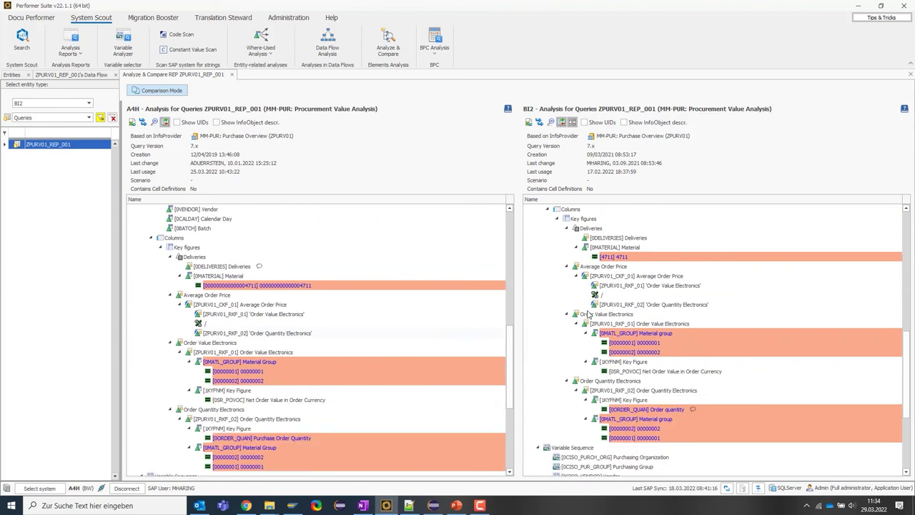
scroll(635, 308, "down", 2)
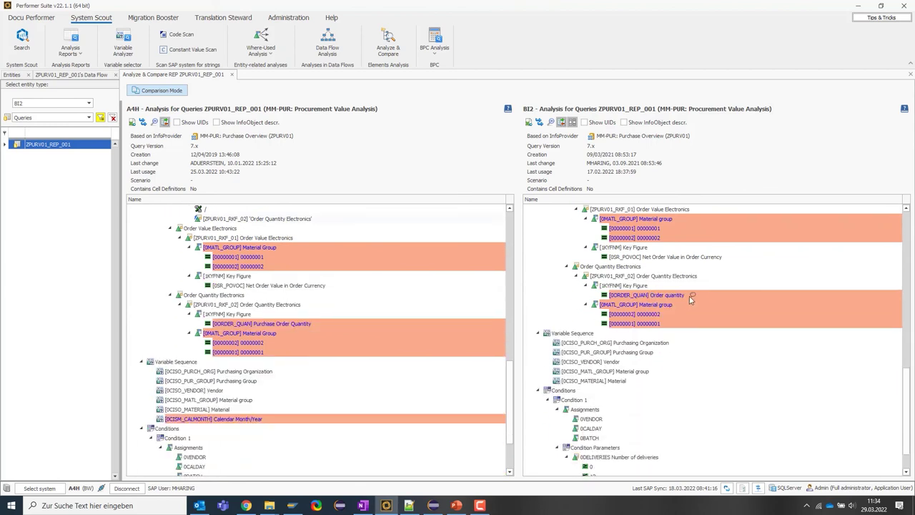
scroll(664, 319, "down", 1)
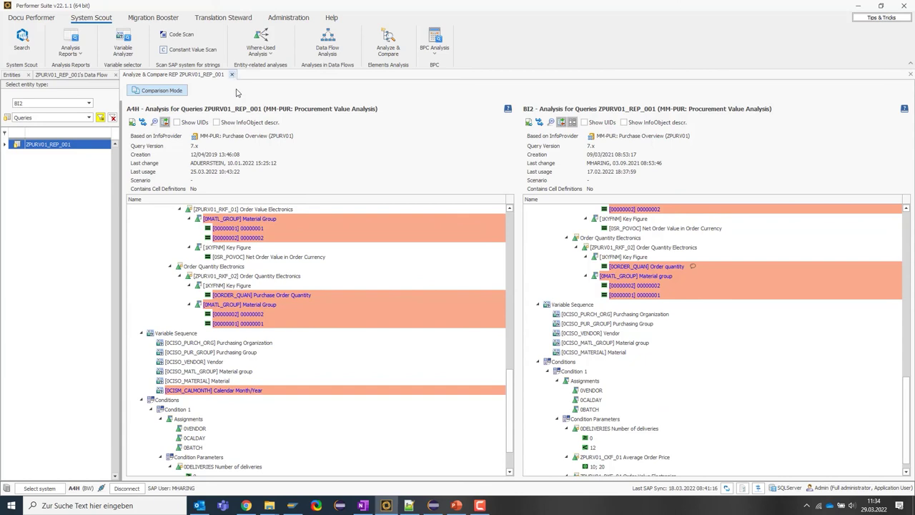
left_click(85, 76)
left_click(86, 75)
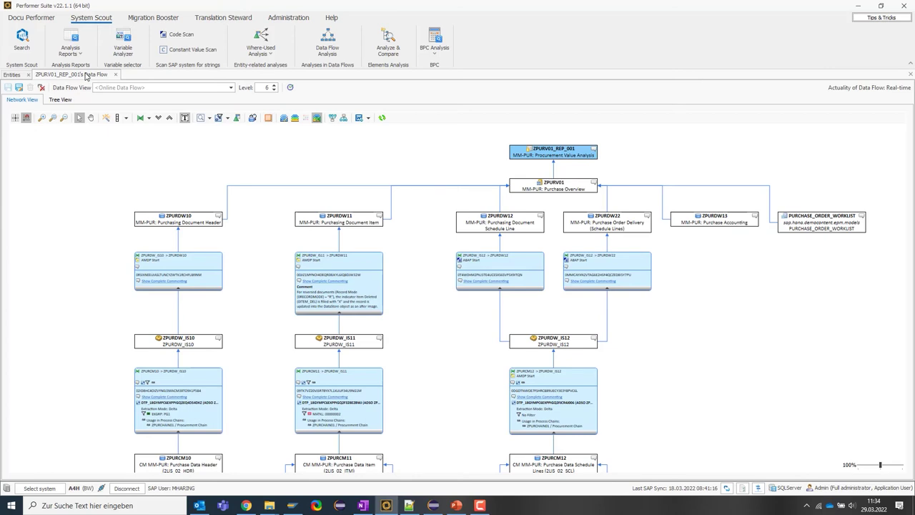
Run a where-used analysis for ZPURV01_REP_001, ZPURV01 and ZPURDW13, including usage in entire coding
scroll(255, 247, "up", 1)
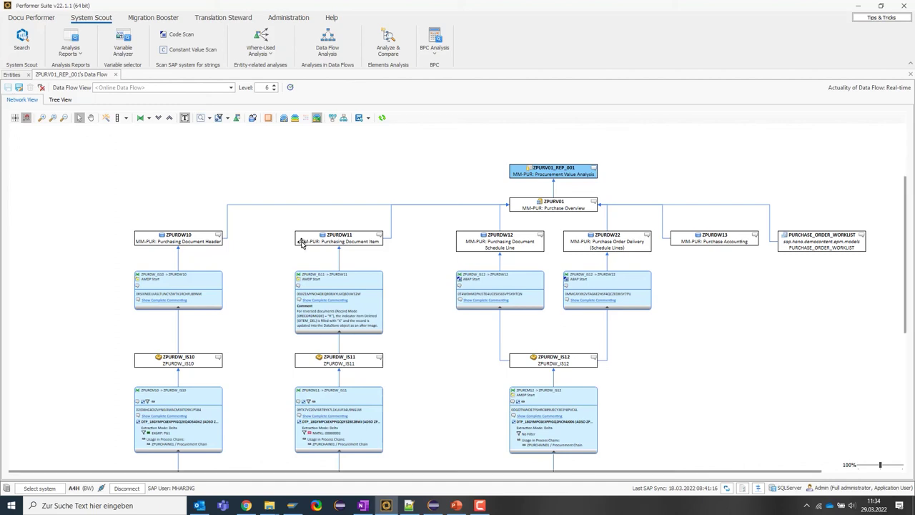
left_click(580, 207)
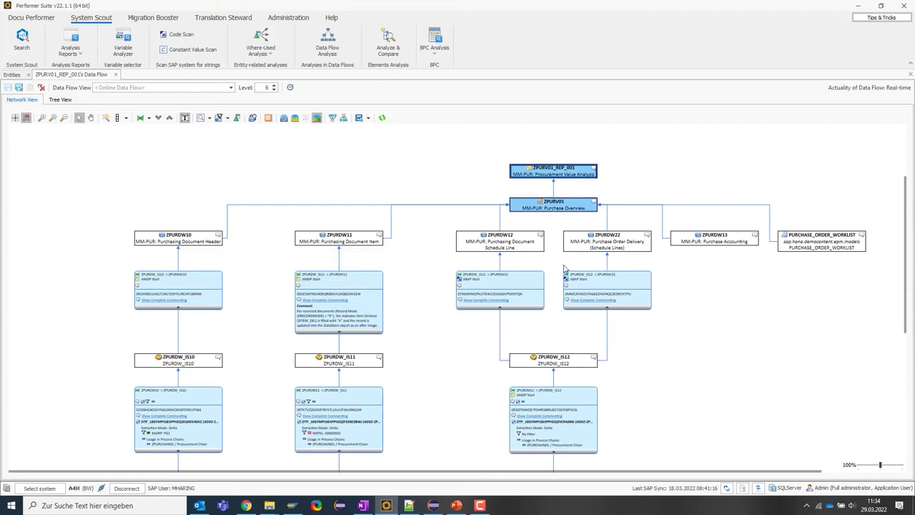
left_click(703, 243)
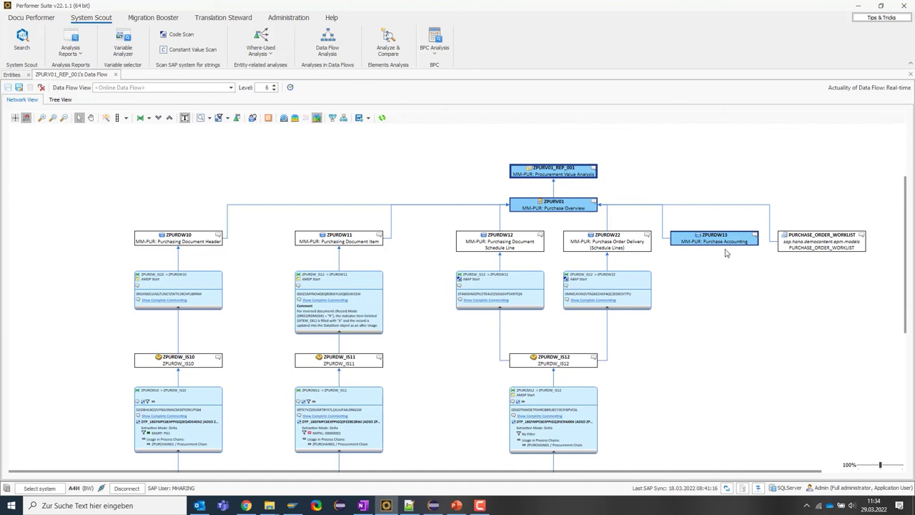
right_click(736, 237)
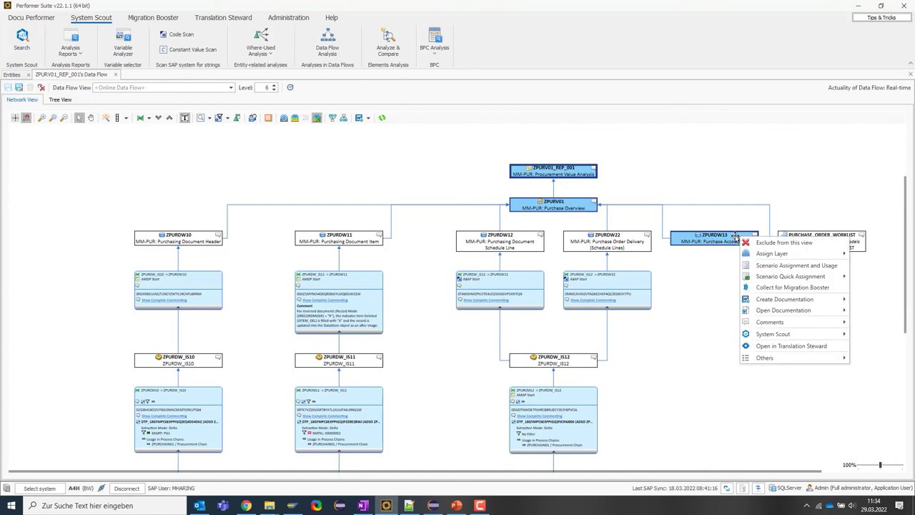
mouse_move(762, 339)
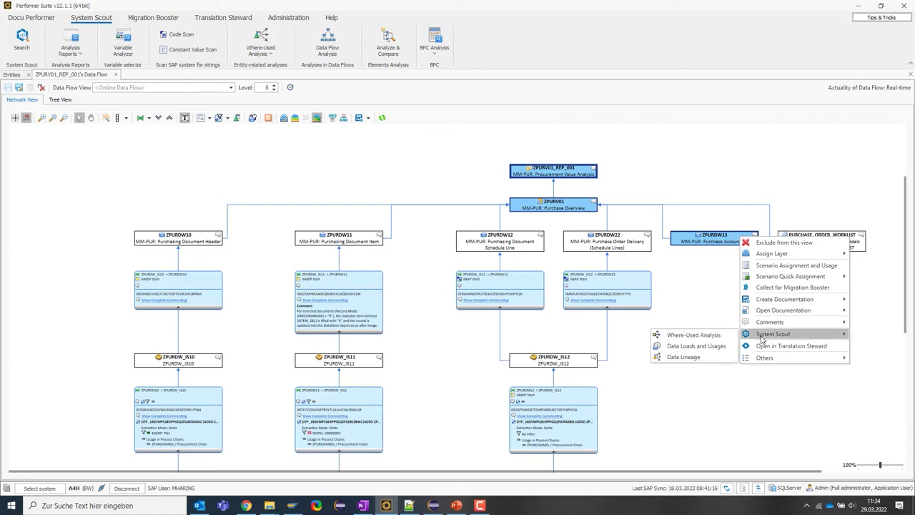
left_click(723, 335)
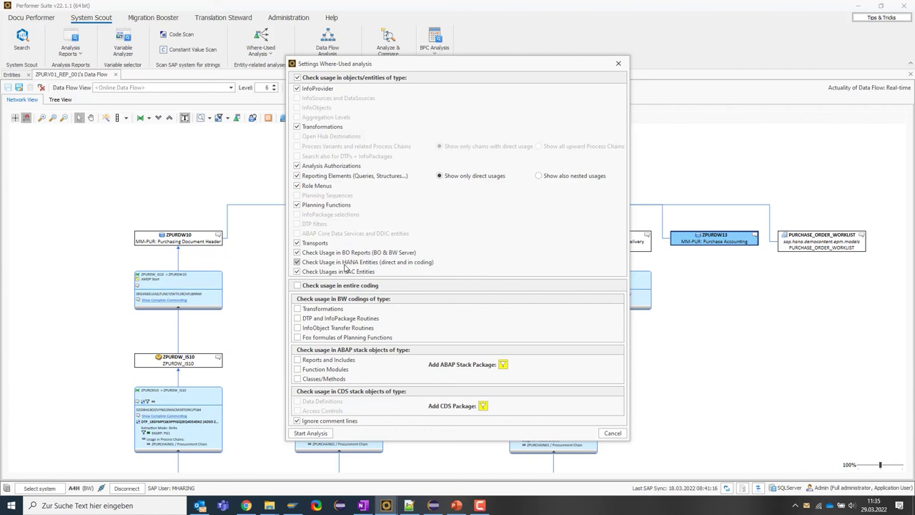
left_click(299, 285)
left_click(311, 434)
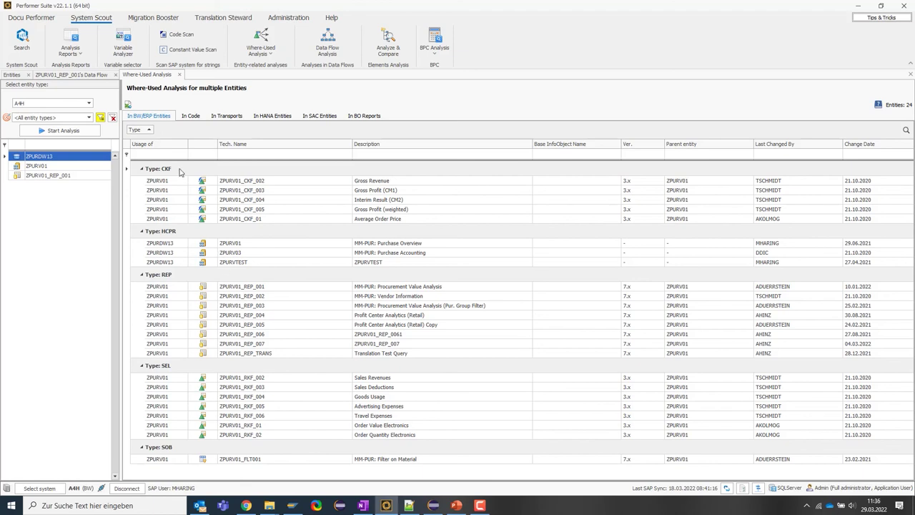
Examine the BW/ERP entities using the selected objects, including calculated key figures, composite providers and queries
left_click(243, 184)
left_click(246, 200)
left_click(170, 202)
left_click(254, 209)
left_click(249, 253)
key("Down")
left_click(166, 295)
left_click(243, 306)
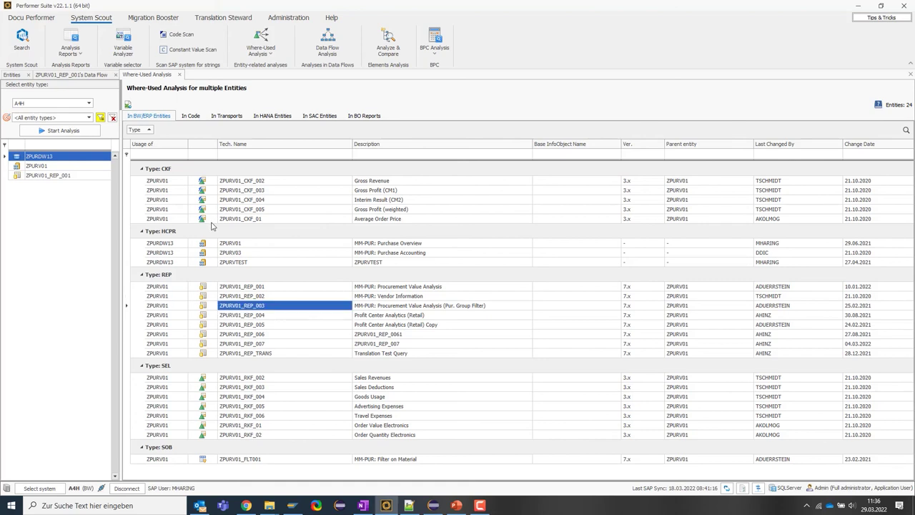
Show the start routine source code where ZPURDW13 is used and highlight the it_lookup SELECT statement on /BIC/AZPURDW132
left_click(191, 116)
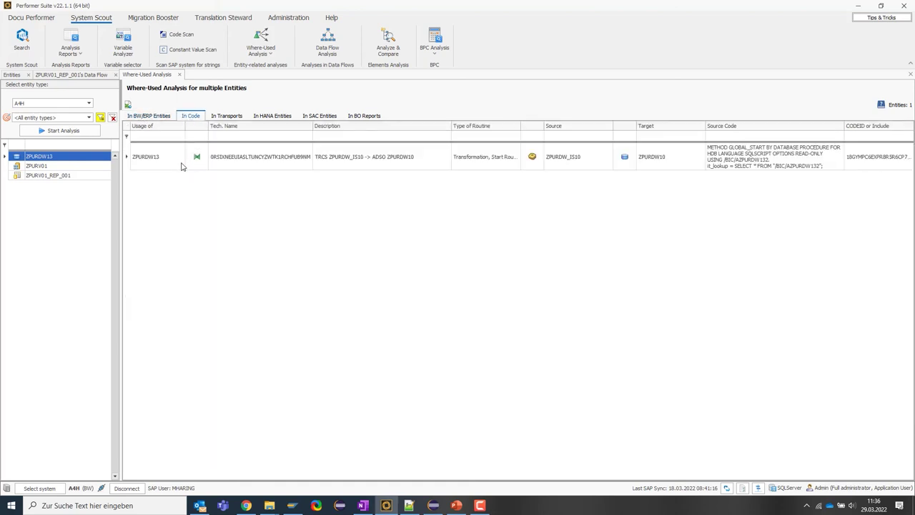
left_click(169, 164)
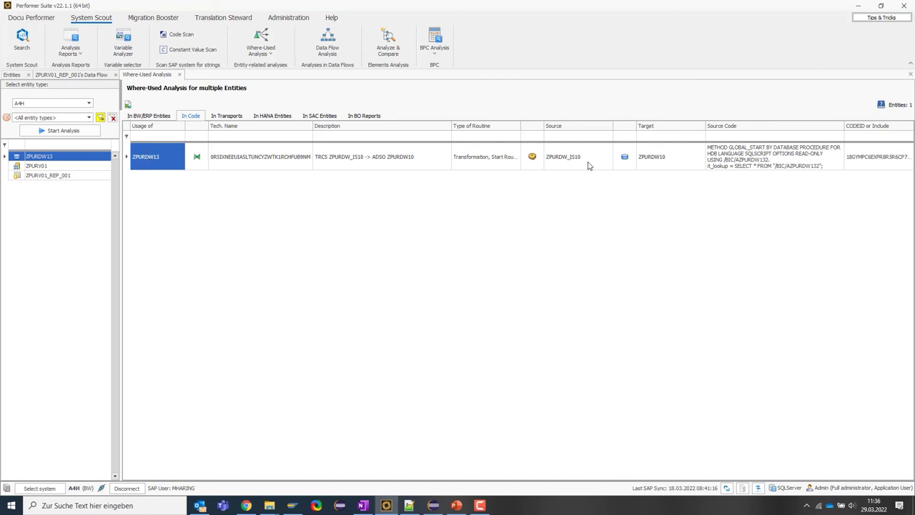
left_click(264, 166)
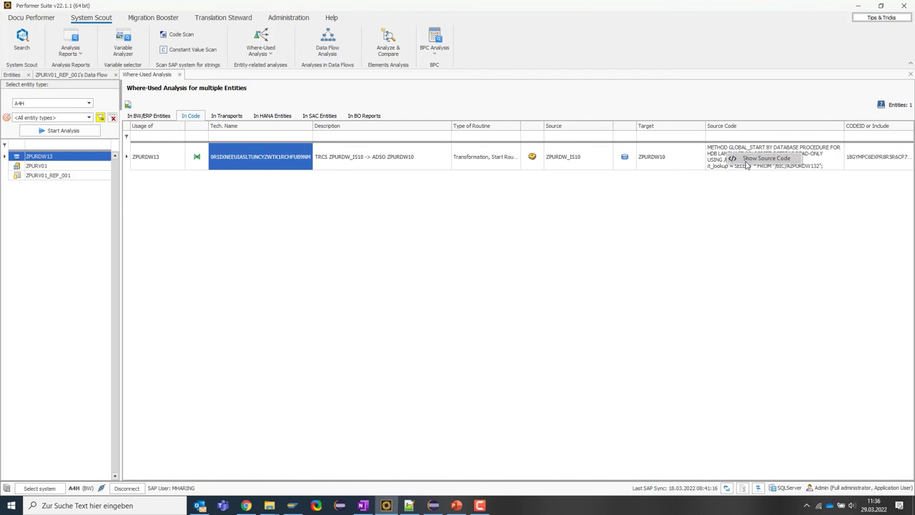
double_click(747, 165)
left_click_drag(428, 181, 291, 184)
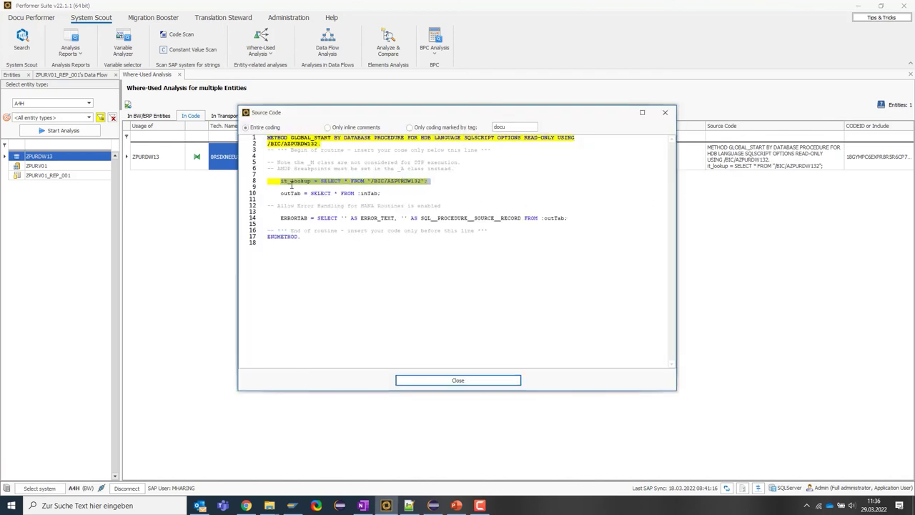
Close the source code and examine where the selected objects are used in transports and HANA entities
left_click(665, 113)
left_click(227, 116)
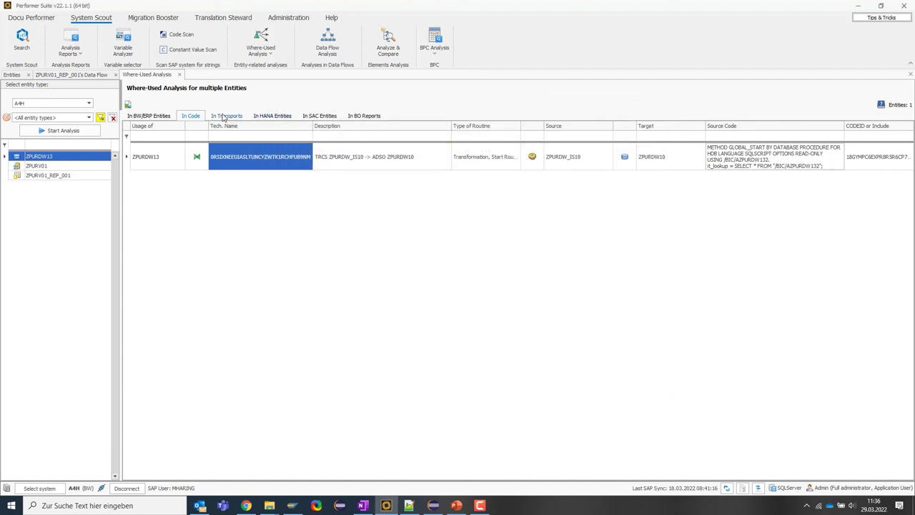
left_click(268, 118)
left_click(245, 168)
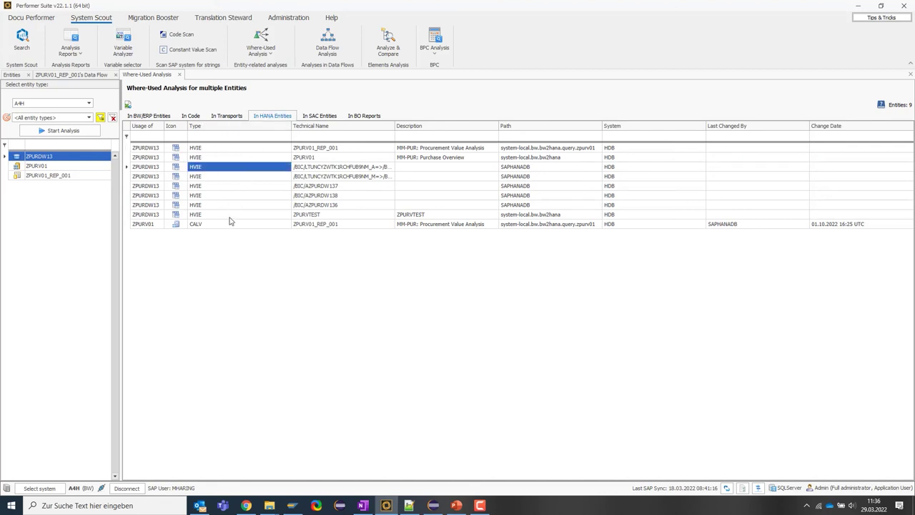
left_click(245, 214)
Examine the selected objects' usage in SAC entities and BO reports, and close the where-used analysis
left_click(323, 117)
left_click(253, 151)
left_click(253, 158)
left_click(352, 118)
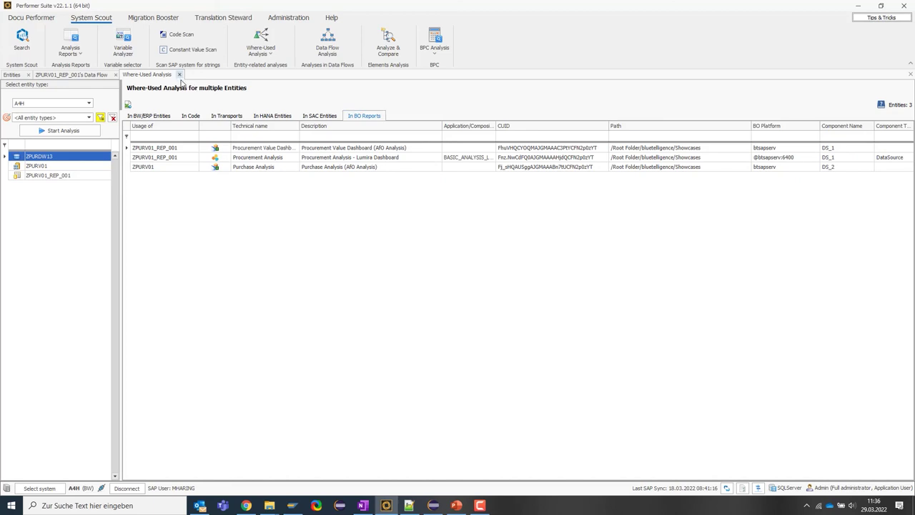
left_click(179, 75)
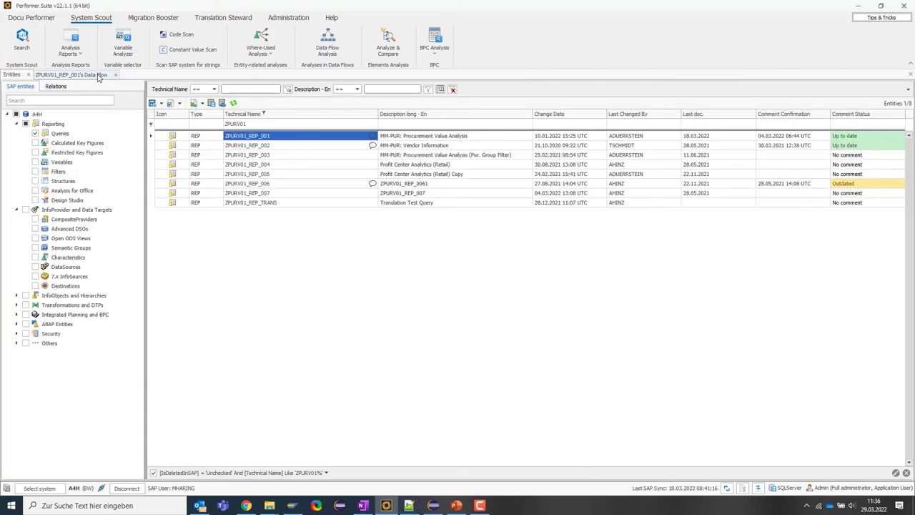
Review the ZPURV01_REP_001 data flow from the query down to its DataSources, and switch to the PowerPoint presentation
left_click(98, 76)
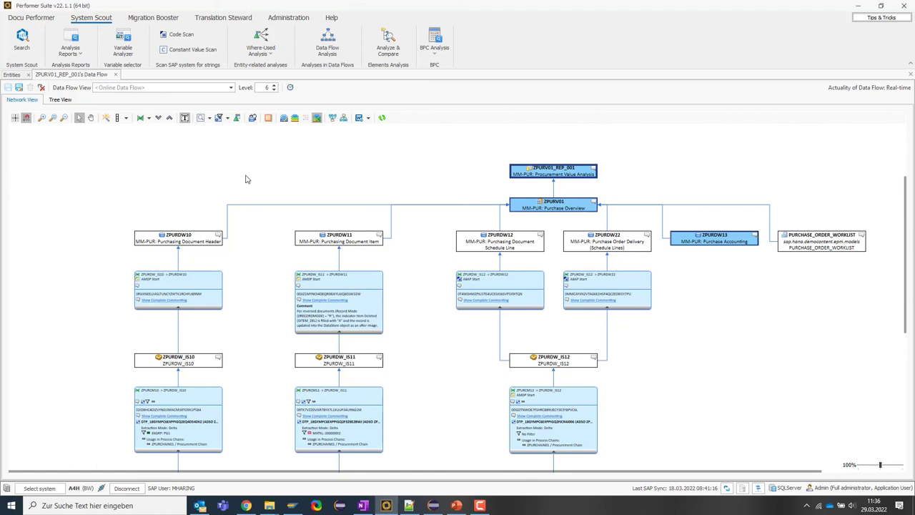
scroll(247, 178, "down", 1)
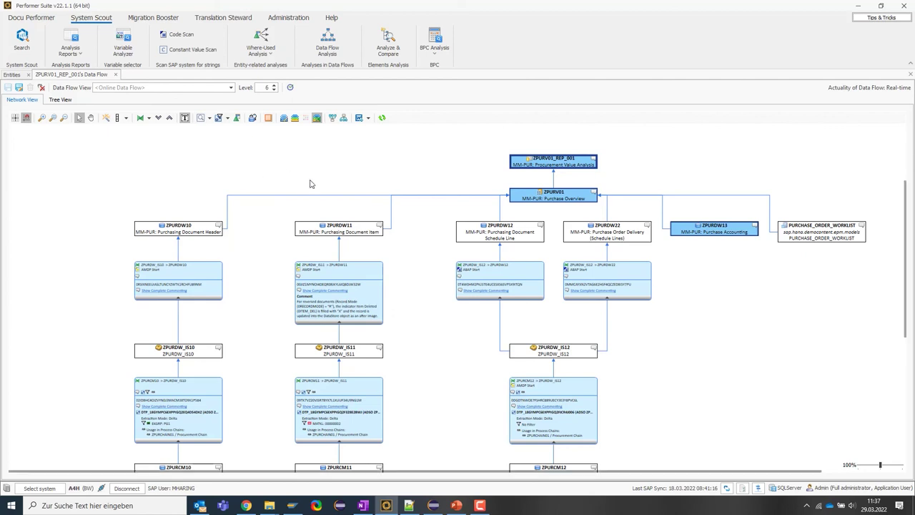
scroll(311, 184, "down", 4)
scroll(422, 207, "down", 5)
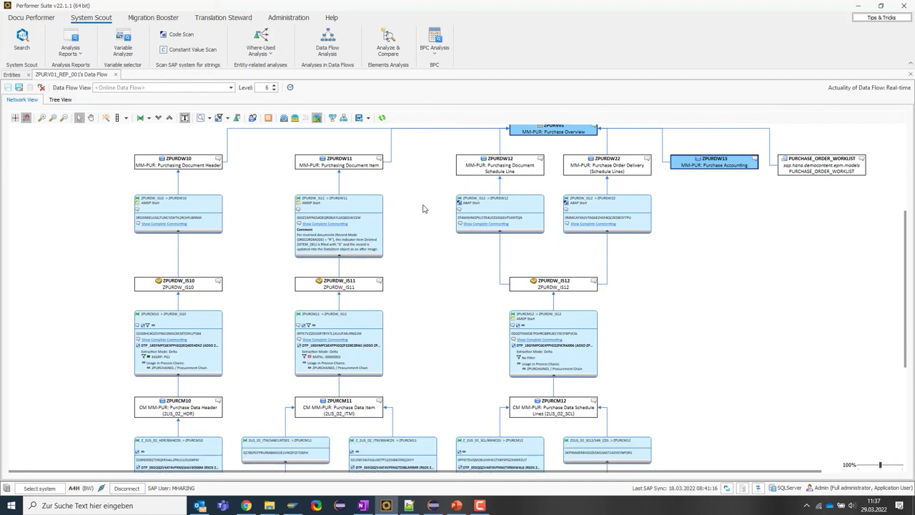
scroll(423, 208, "down", 2)
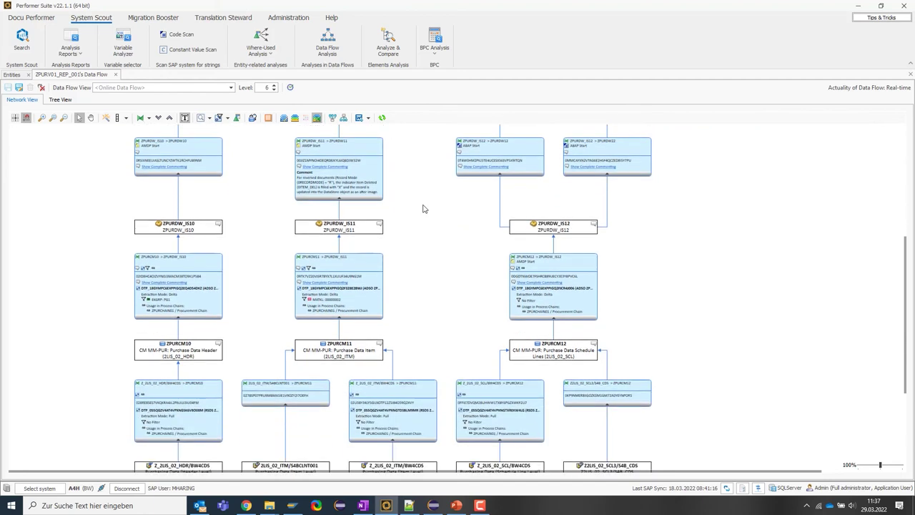
scroll(423, 208, "up", 3)
scroll(423, 209, "up", 2)
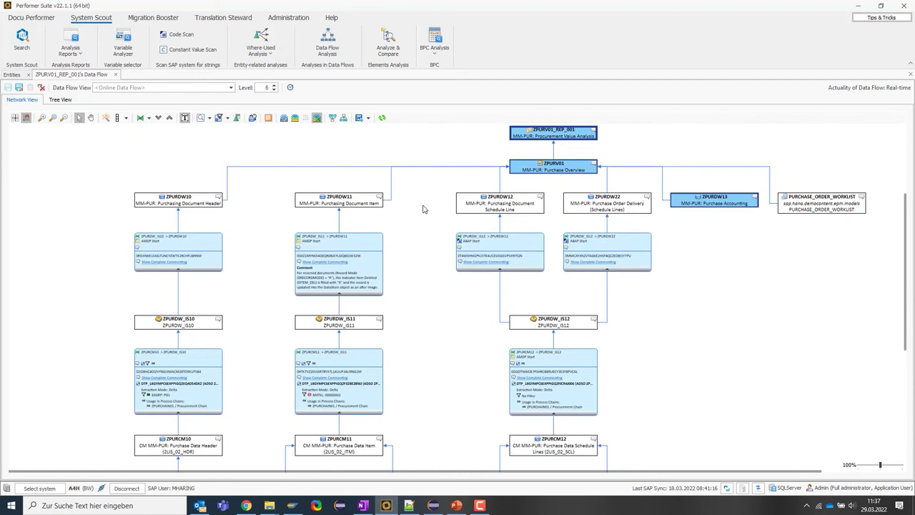
left_click(458, 505)
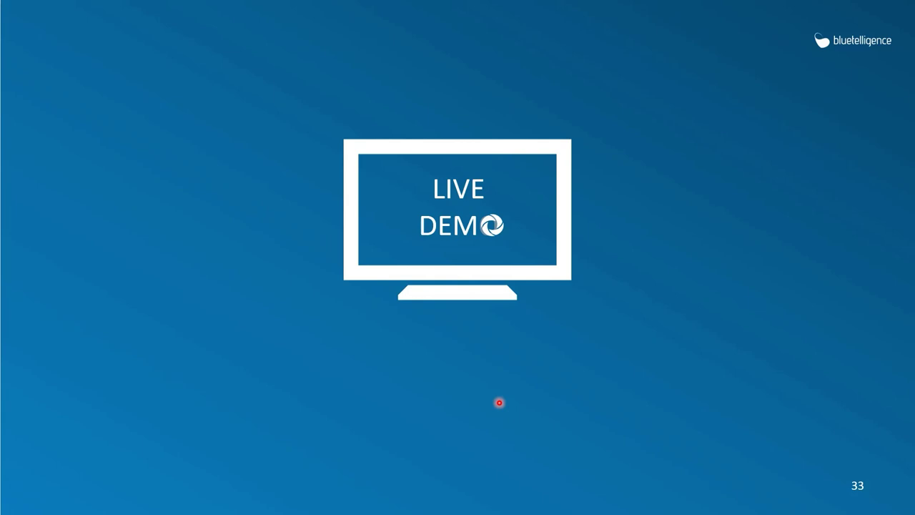